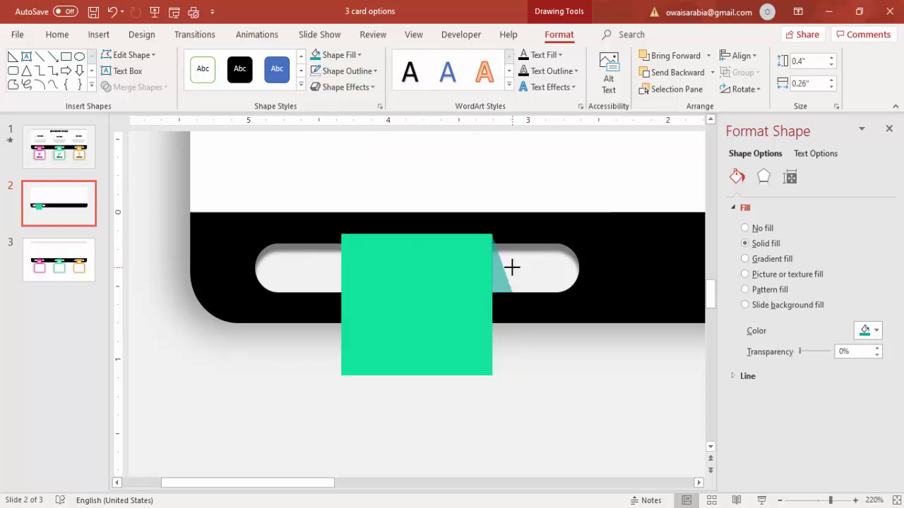
- Draw a rounded rectangle about 2.43 by 1.72 inches and place it beneath the green tab, overlapping its lower edge
{"action": "left_click", "coordinate": [896, 500]}
{"action": "left_click", "coordinate": [475, 406]}
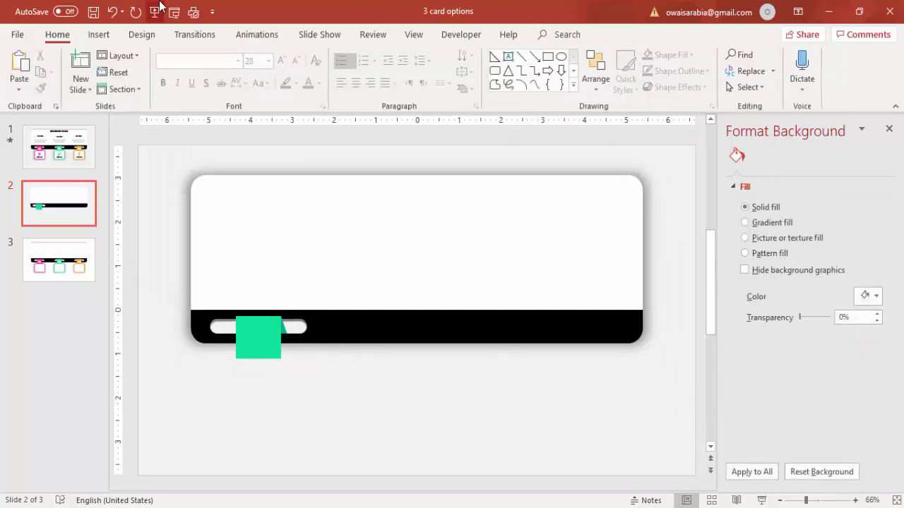
{"action": "left_click", "coordinate": [99, 34]}
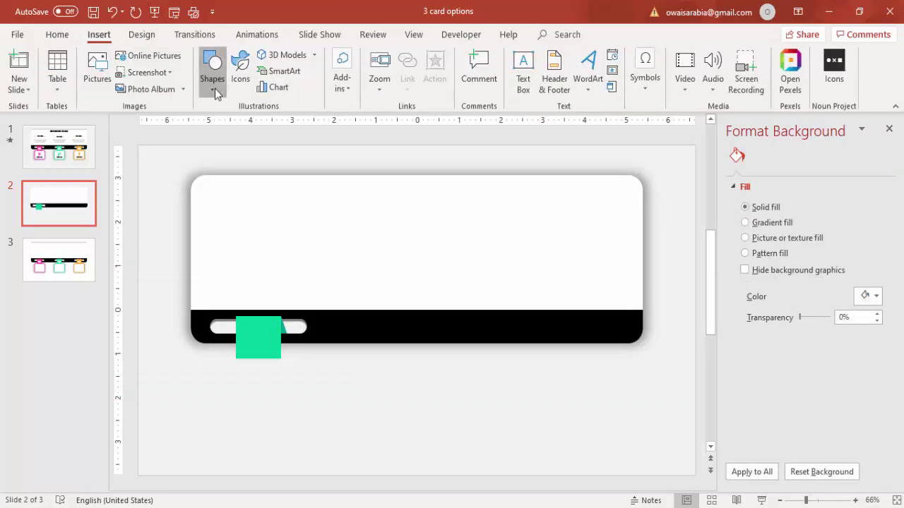
{"action": "left_click", "coordinate": [215, 88]}
{"action": "left_click", "coordinate": [221, 195]}
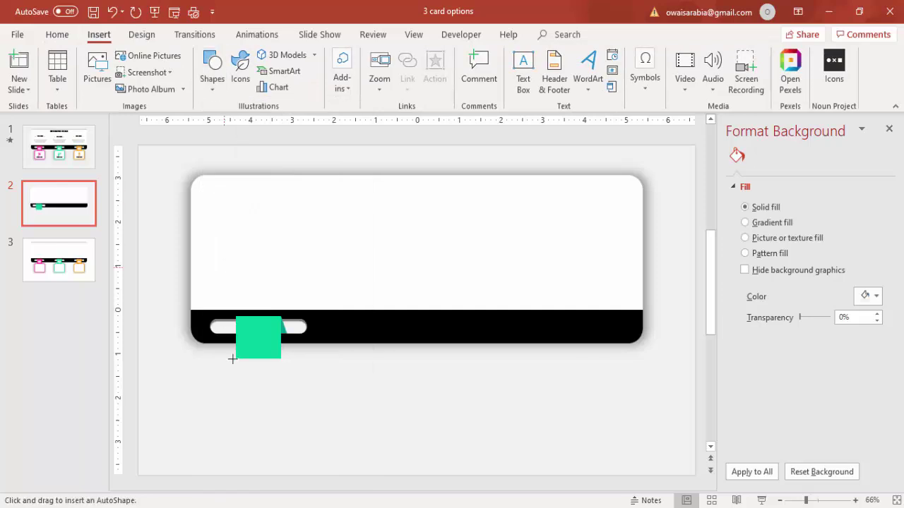
{"action": "left_click_drag", "start_coordinate": [215, 369], "coordinate": [317, 445]}
{"action": "left_click_drag", "start_coordinate": [252, 384], "coordinate": [248, 375]}
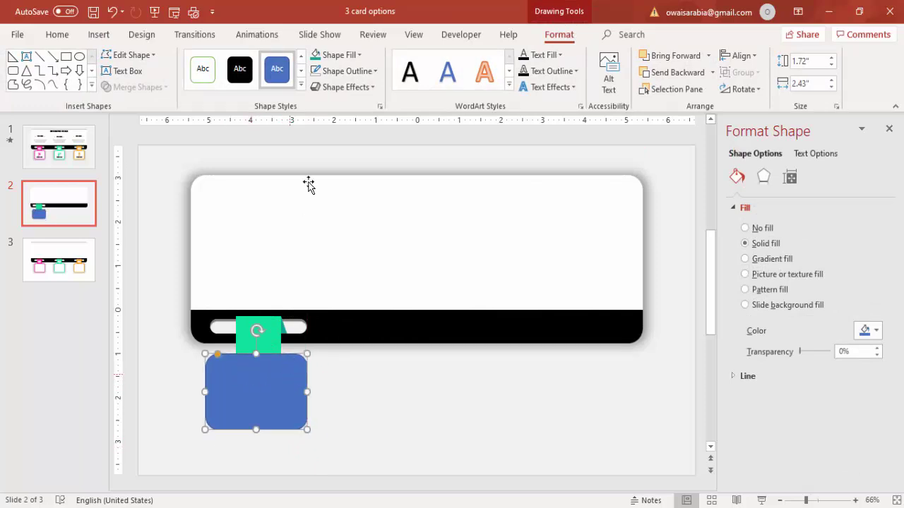
- Fill the rounded rectangle with white and colour its outline the same green as the tab
{"action": "left_click", "coordinate": [355, 55]}
{"action": "left_click", "coordinate": [316, 86]}
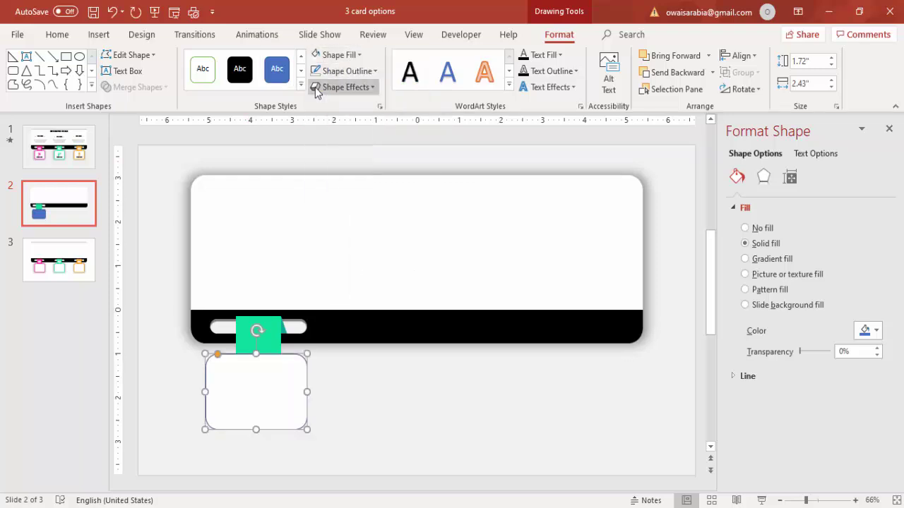
{"action": "left_click", "coordinate": [369, 70]}
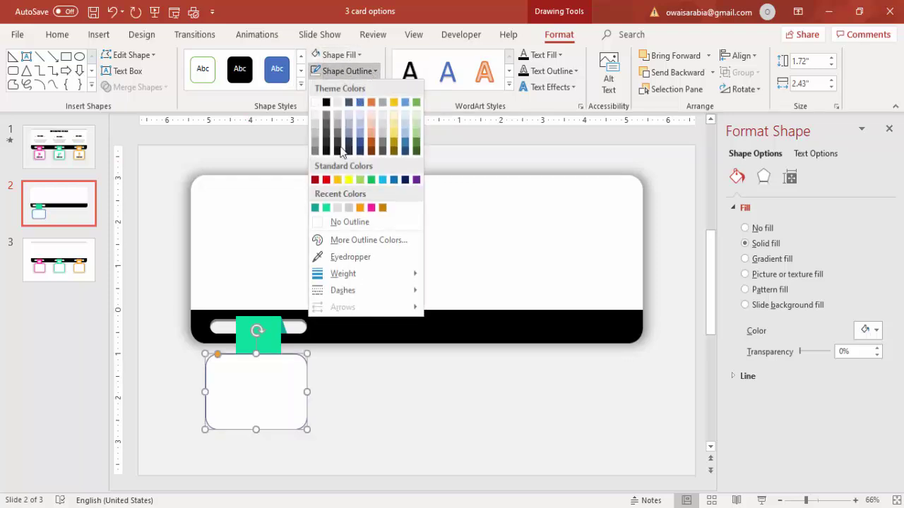
{"action": "left_click", "coordinate": [325, 209]}
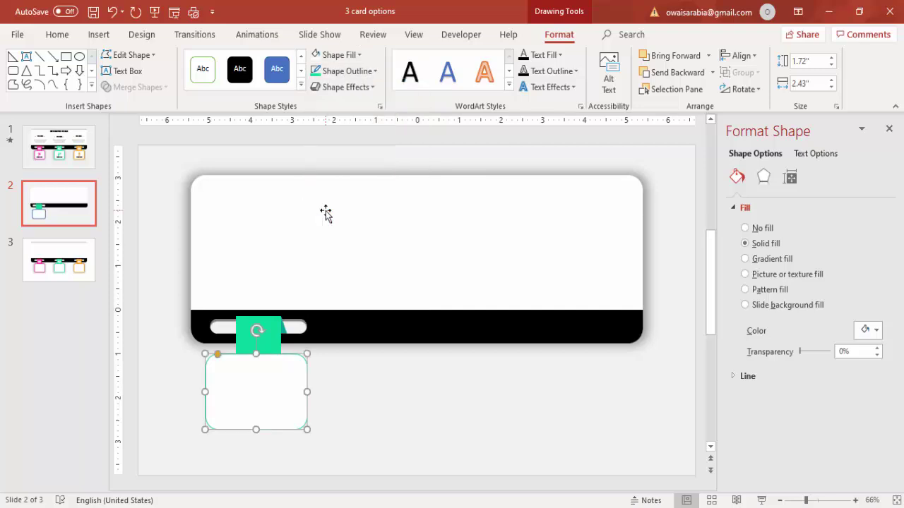
- Set the white card's outline weight to 6 pt and nudge the card slightly upward under the green tab
{"action": "left_click", "coordinate": [360, 72]}
{"action": "mouse_move", "coordinate": [368, 274]}
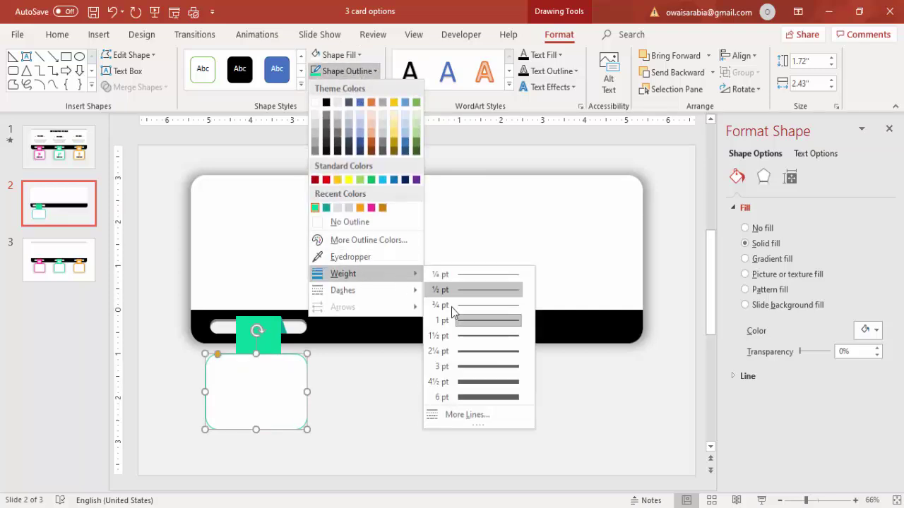
{"action": "left_click", "coordinate": [475, 396]}
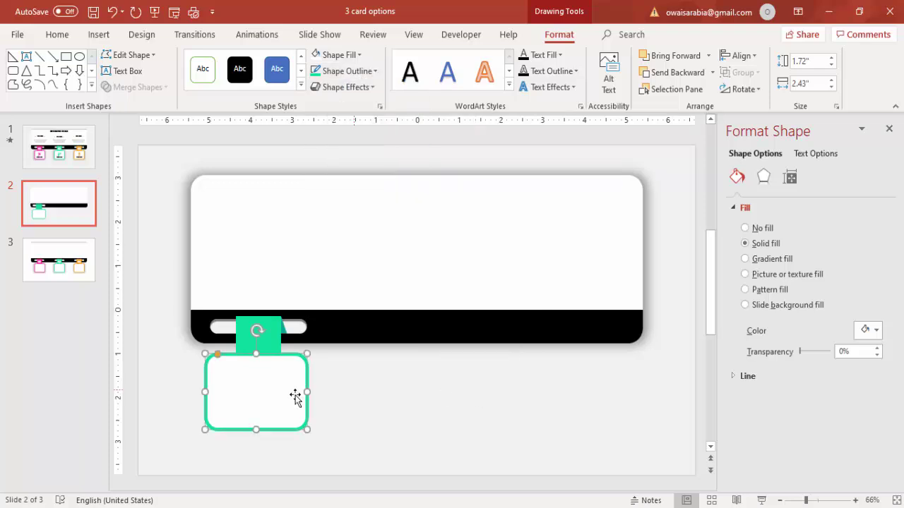
{"action": "key", "text": "Escape"}
{"action": "left_click_drag", "start_coordinate": [282, 394], "coordinate": [281, 395]}
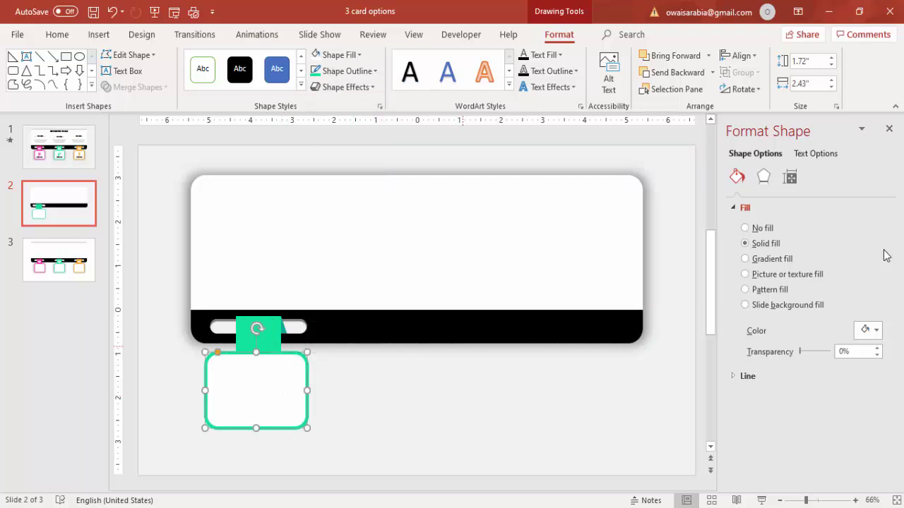
- Copy the green-outlined card to the empty area beneath the black bar
{"action": "left_click", "coordinate": [763, 177]}
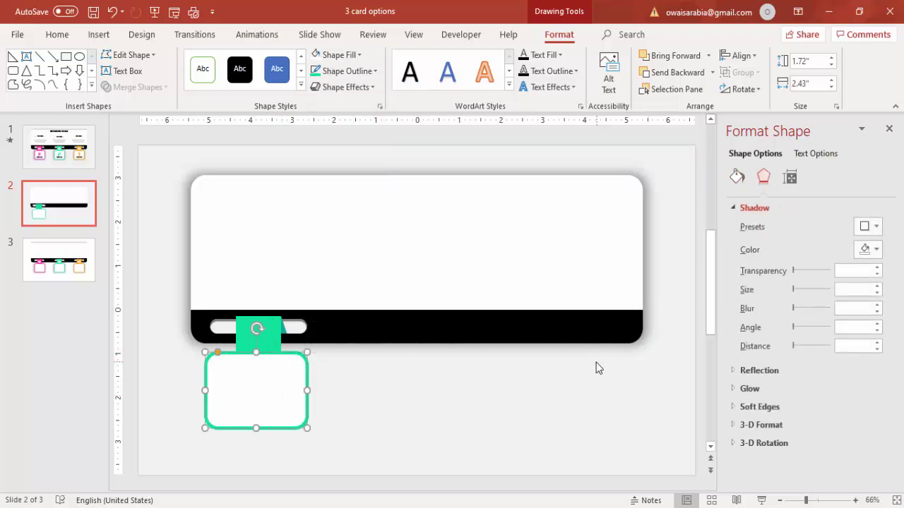
{"action": "left_click", "coordinate": [443, 388]}
{"action": "left_click", "coordinate": [298, 356]}
{"action": "left_click_drag", "start_coordinate": [298, 356], "coordinate": [494, 375]}
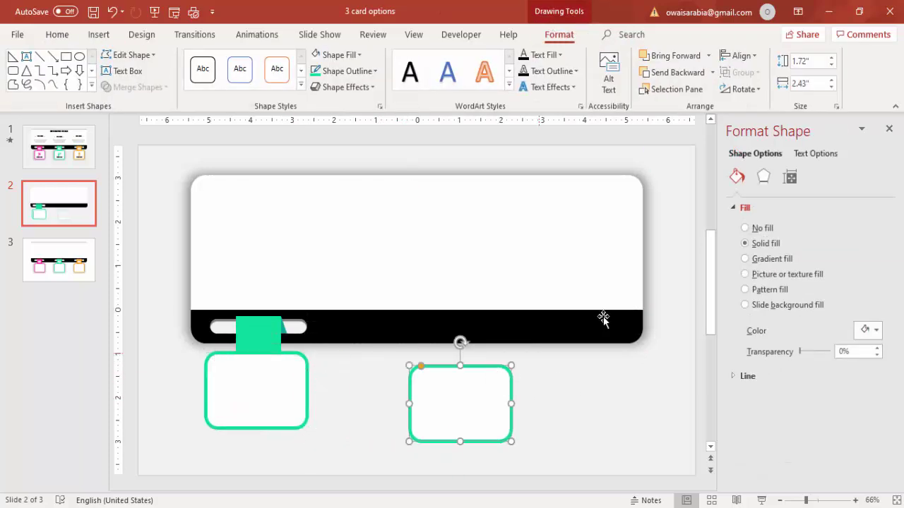
- Remove the copied card's outline, fill it black at 60% transparency, and open its soft edges settings
{"action": "left_click", "coordinate": [363, 70]}
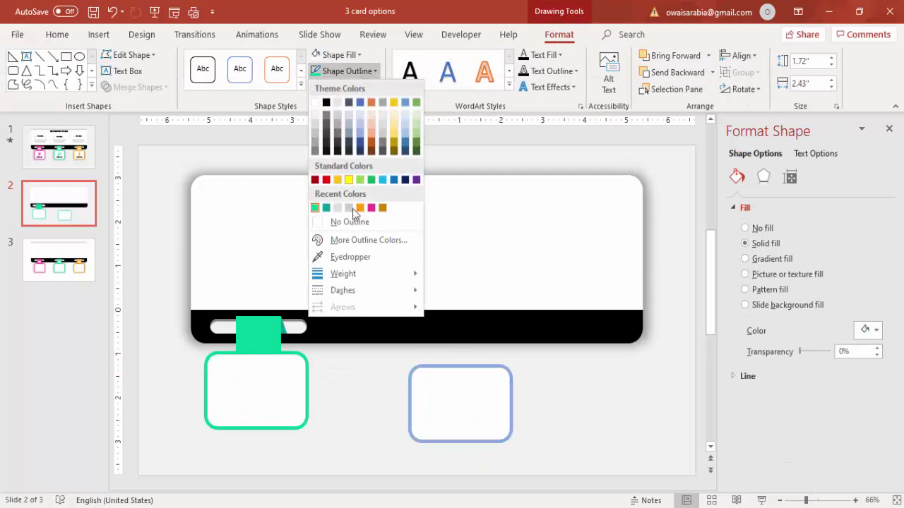
{"action": "left_click", "coordinate": [353, 223]}
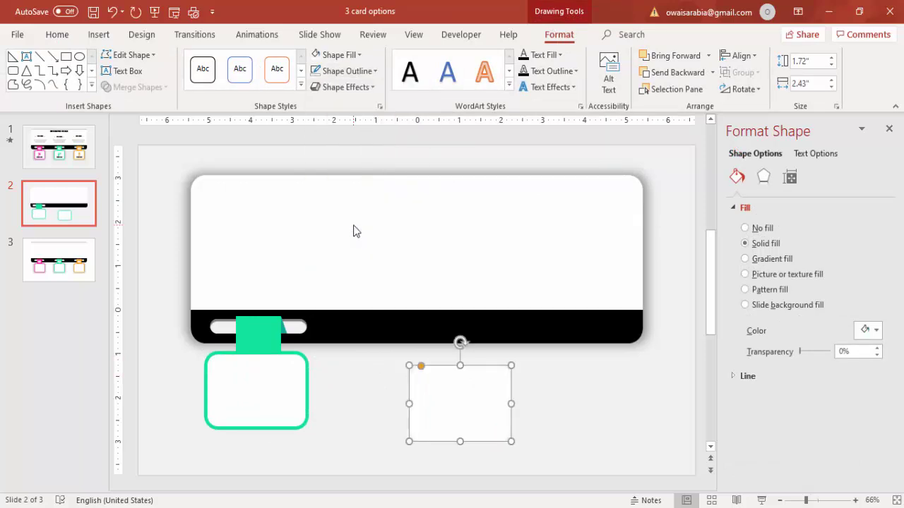
{"action": "left_click", "coordinate": [343, 56]}
{"action": "left_click", "coordinate": [329, 87]}
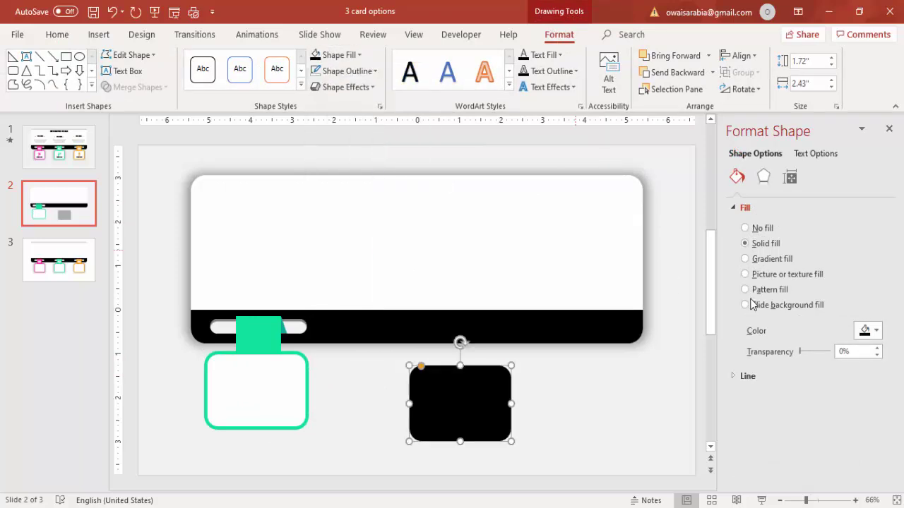
{"action": "left_click_drag", "start_coordinate": [799, 350], "coordinate": [814, 351]}
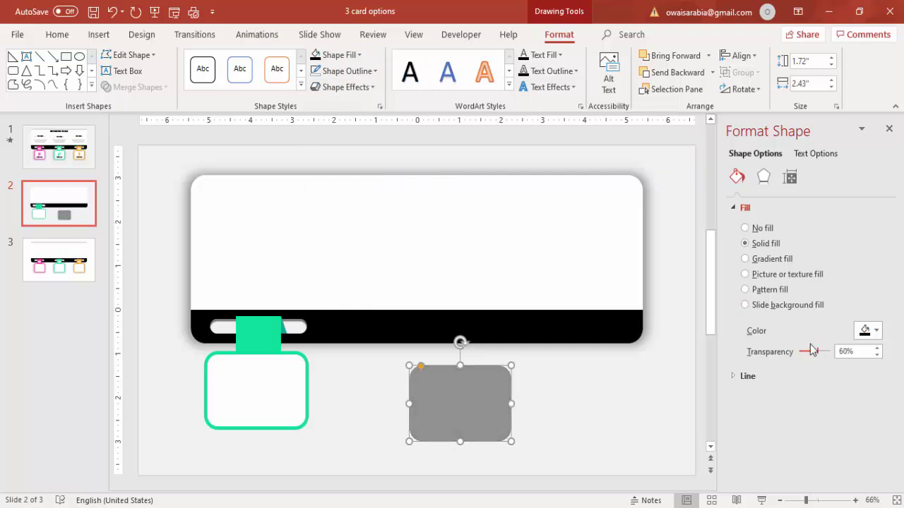
{"action": "left_click", "coordinate": [763, 178]}
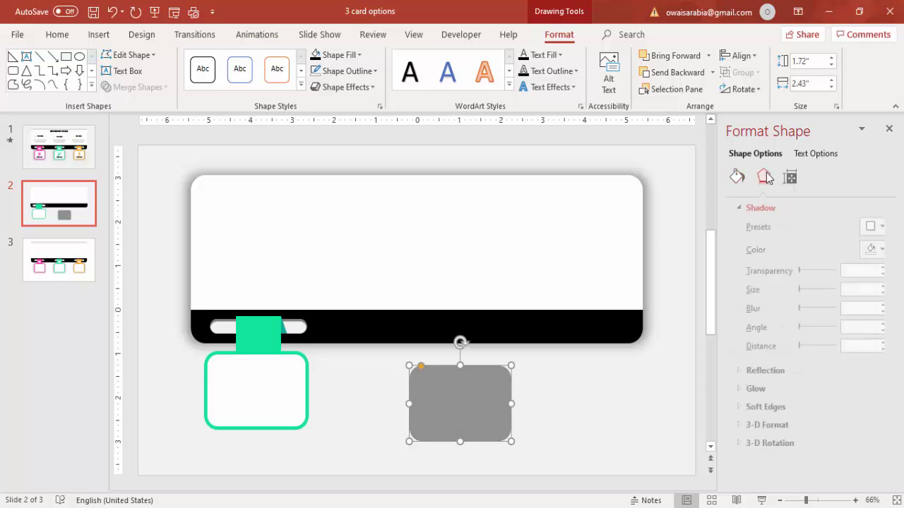
{"action": "left_click", "coordinate": [759, 409]}
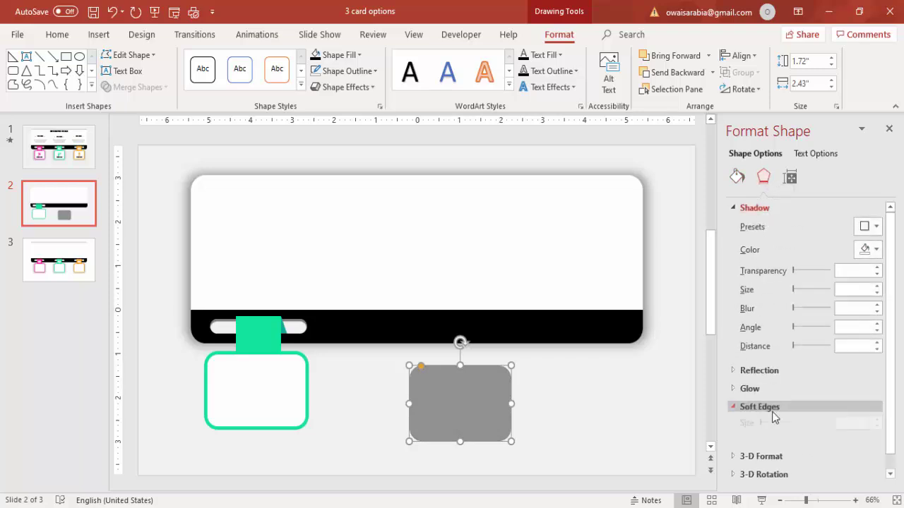
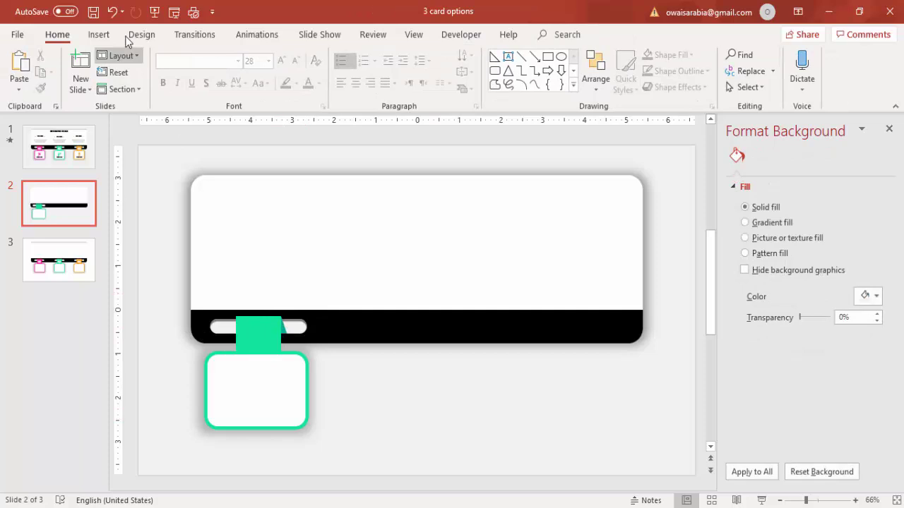
- Add a text box in the empty area below the black bar containing the number 01
{"action": "left_click", "coordinate": [98, 34]}
{"action": "left_click", "coordinate": [526, 67]}
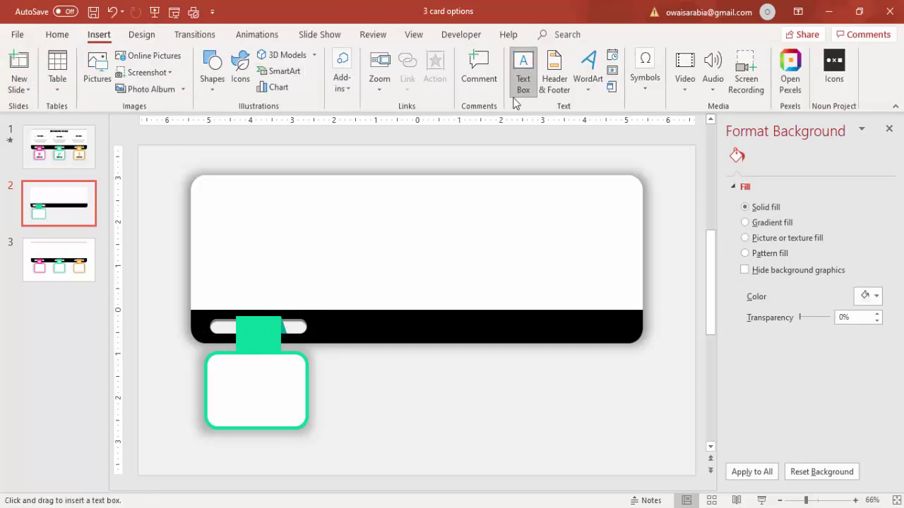
{"action": "left_click_drag", "start_coordinate": [416, 368], "coordinate": [506, 421]}
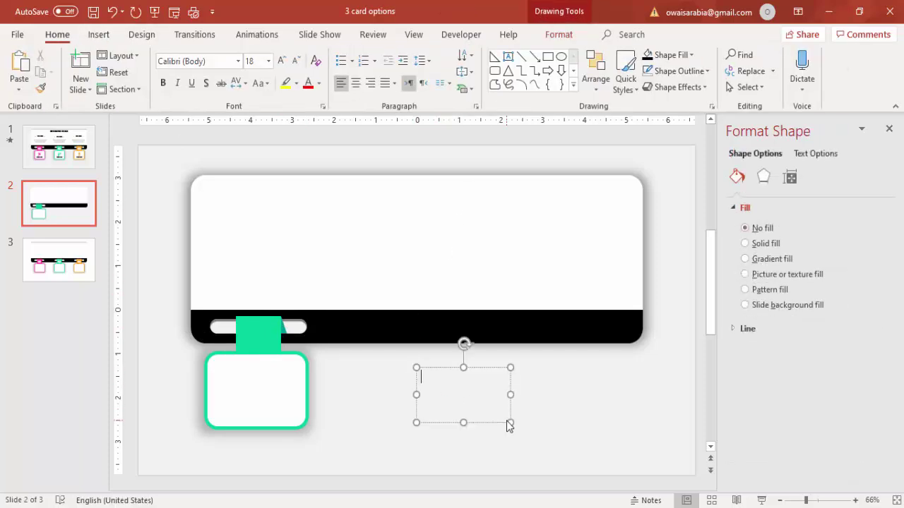
{"action": "type", "text": "01"}
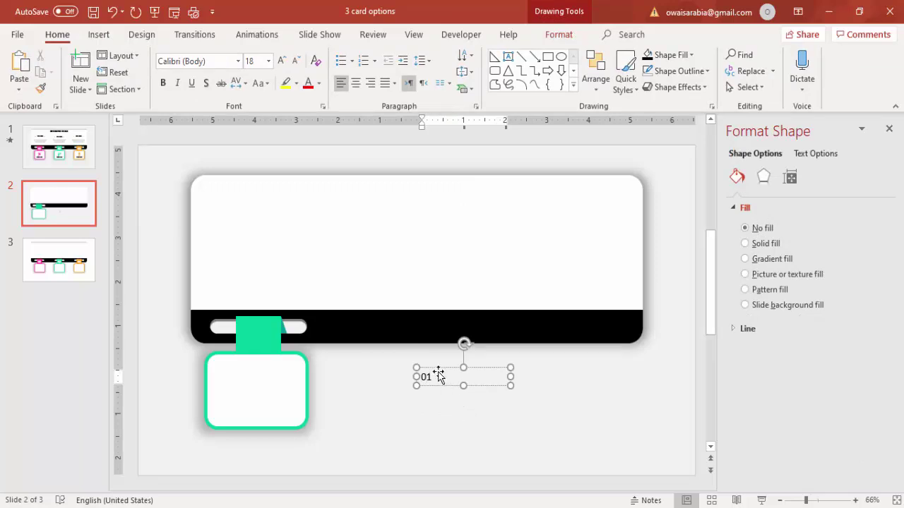
{"action": "left_click", "coordinate": [438, 374]}
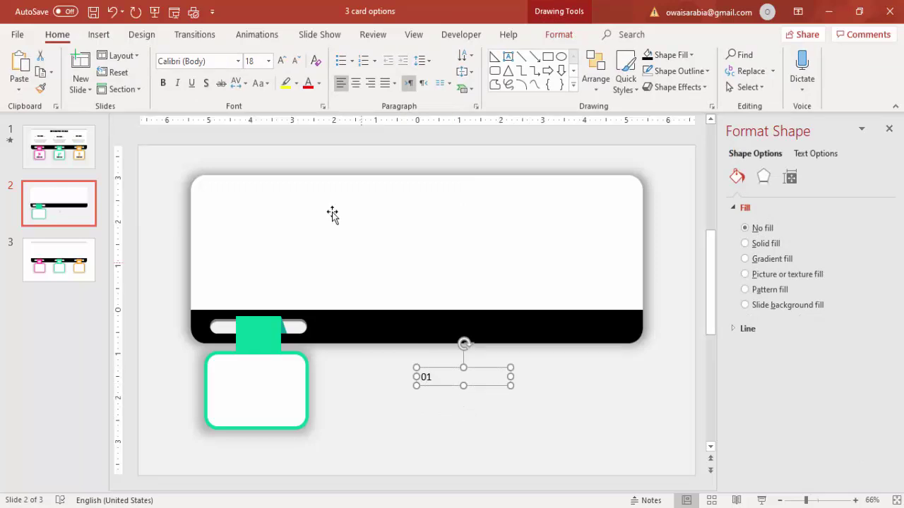
- Colour the 01 text white and move its text box onto the green tab
{"action": "left_click", "coordinate": [318, 83]}
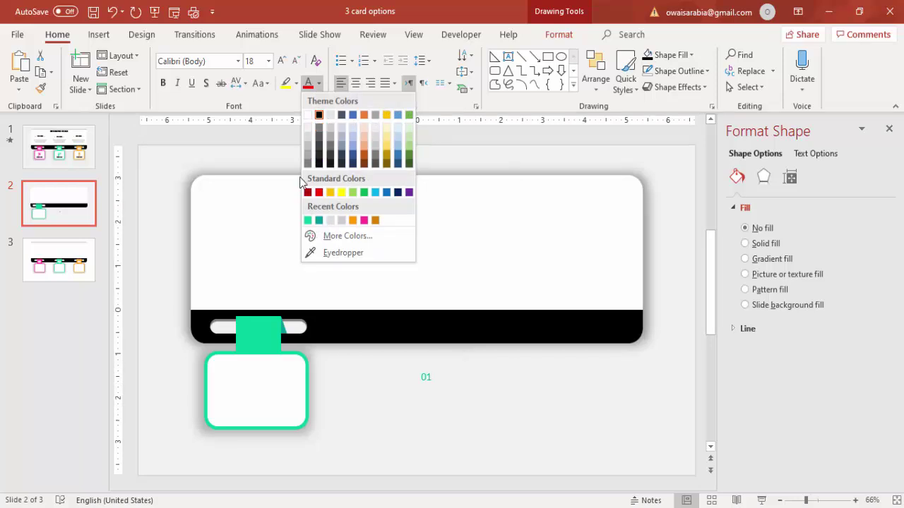
{"action": "left_click", "coordinate": [309, 115]}
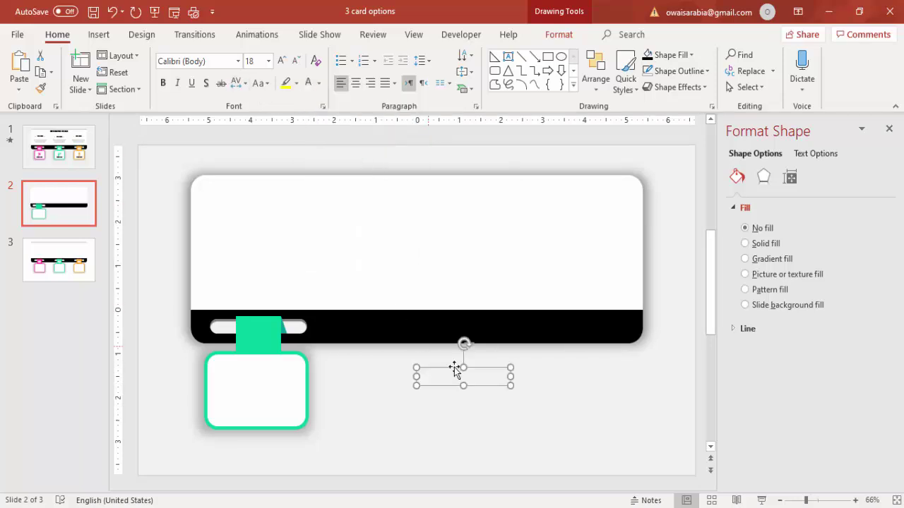
{"action": "left_click_drag", "start_coordinate": [478, 369], "coordinate": [309, 319]}
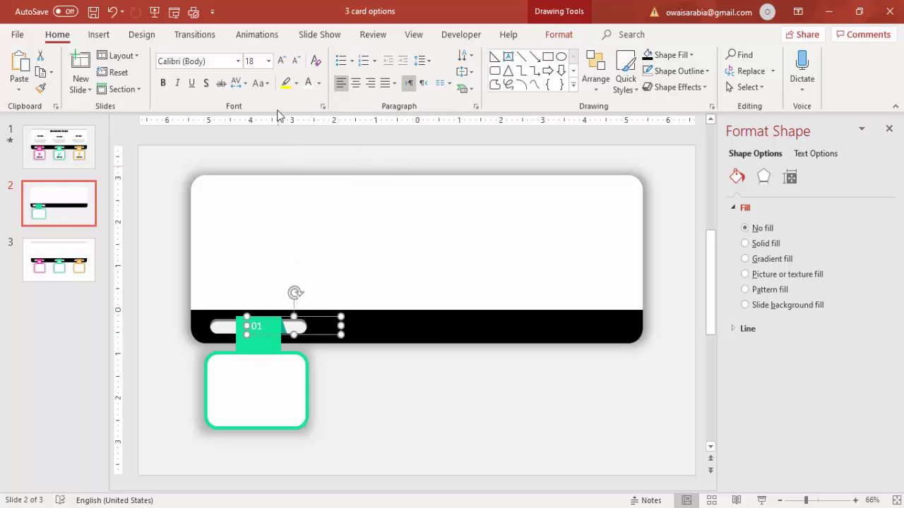
- Set the 01 text in Adobe Gothic Std B and enlarge it to 36 pt
{"action": "left_click", "coordinate": [239, 62]}
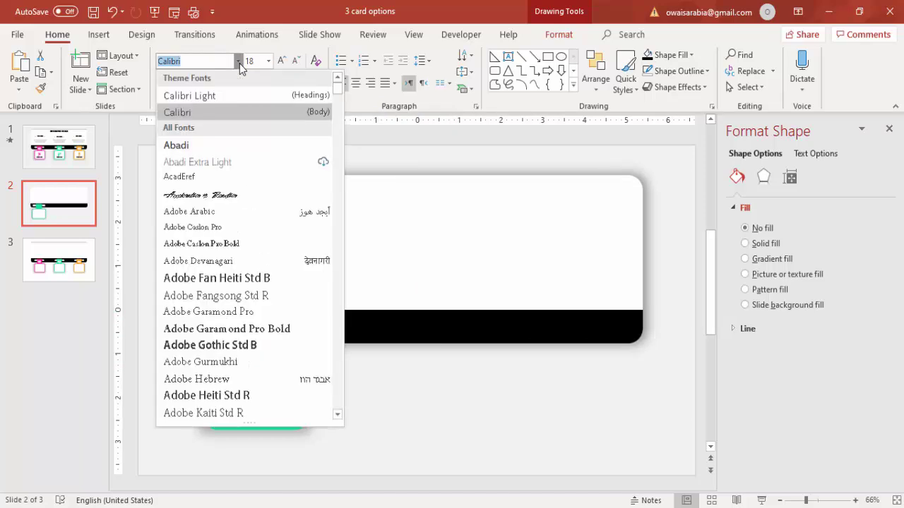
{"action": "left_click", "coordinate": [232, 345]}
{"action": "left_click", "coordinate": [285, 62]}
{"action": "left_click", "coordinate": [285, 62]}
{"action": "left_click", "coordinate": [282, 61]}
{"action": "left_click", "coordinate": [282, 61]}
{"action": "left_click", "coordinate": [283, 61]}
- Centre the 01 text, narrow its text box to the tab's width, and position it over the green tab
{"action": "left_click", "coordinate": [355, 83]}
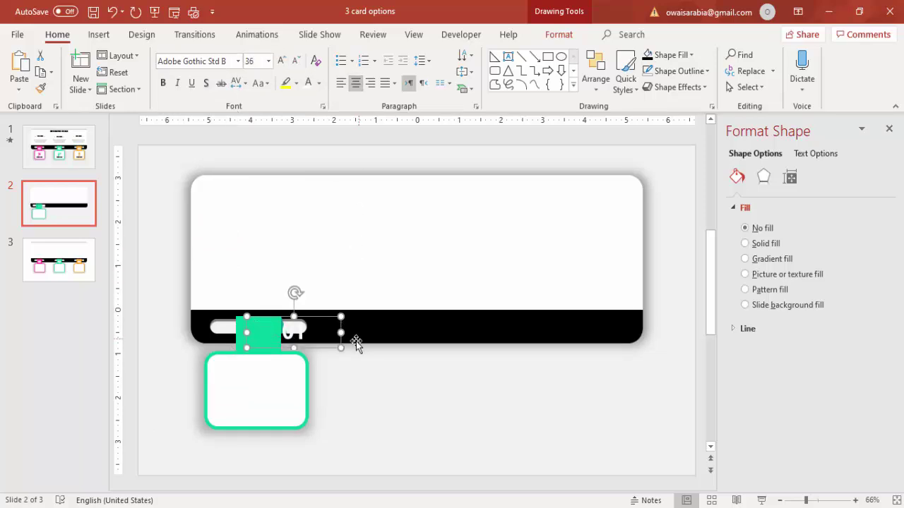
{"action": "left_click_drag", "start_coordinate": [341, 333], "coordinate": [271, 317]}
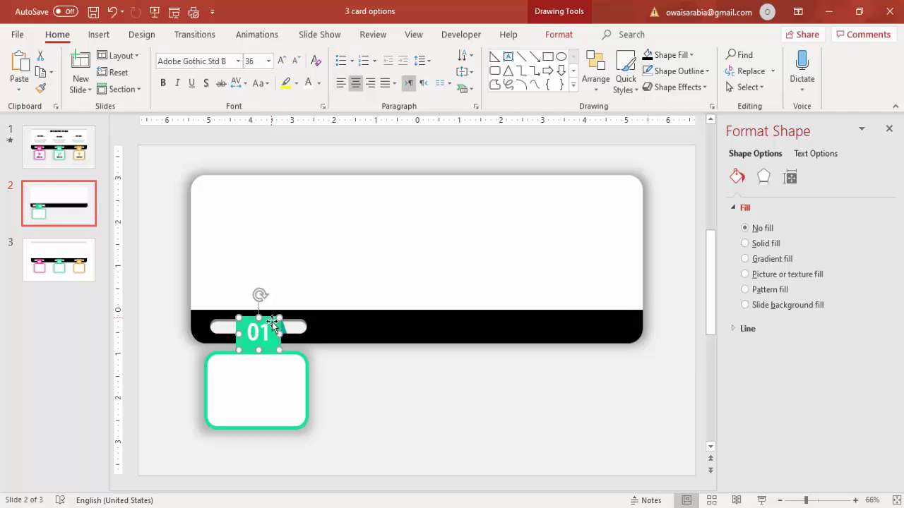
{"action": "left_click", "coordinate": [350, 397]}
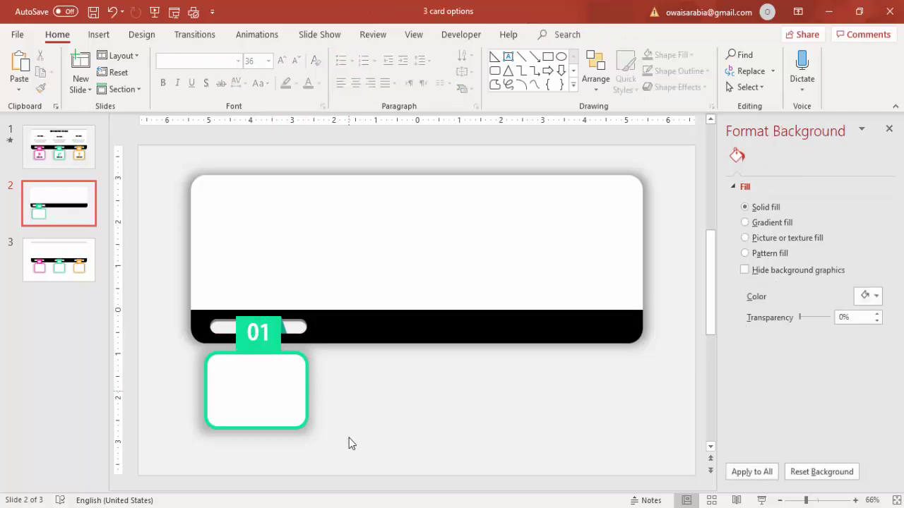
- Group the slot, tab, number and card, then place two duplicates of the group along the black bar
{"action": "mouse_move", "coordinate": [367, 458]}
{"action": "left_mouse_down"}
{"action": "mouse_move", "coordinate": [277, 423]}
{"action": "mouse_move", "coordinate": [170, 285]}
{"action": "left_mouse_up"}
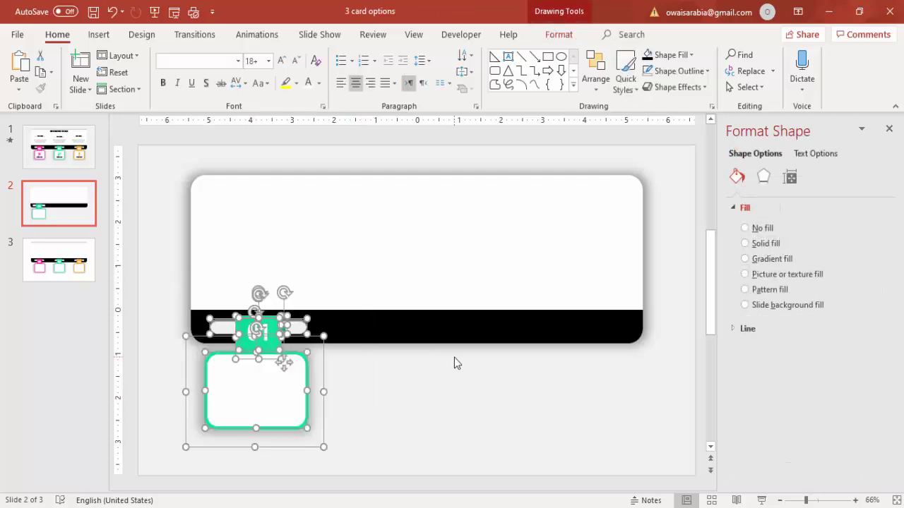
{"action": "key", "text": "ctrl+g"}
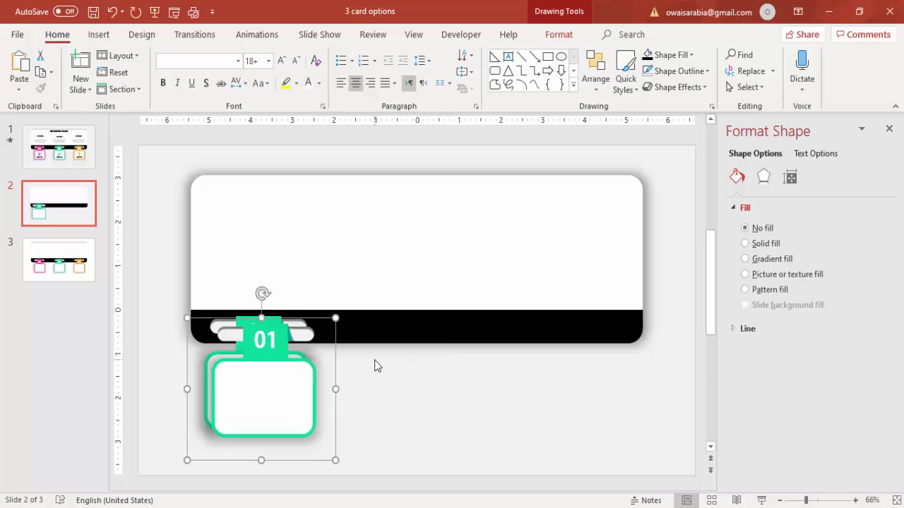
{"action": "left_click_drag", "start_coordinate": [273, 388], "coordinate": [425, 376]}
{"action": "key", "text": "ctrl+d"}
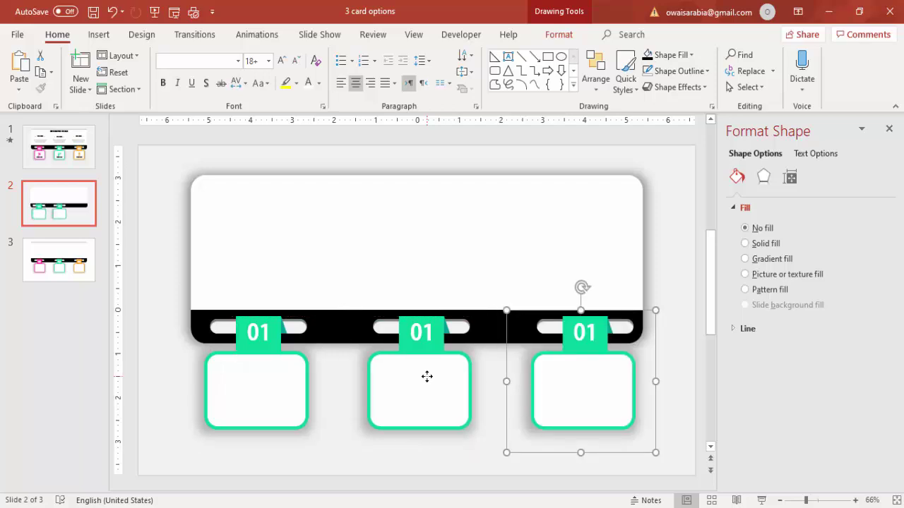
{"action": "left_click_drag", "start_coordinate": [597, 393], "coordinate": [592, 387]}
- Align the three card groups along their tops and distribute them evenly horizontally
{"action": "left_click", "coordinate": [387, 402], "text": "shift"}
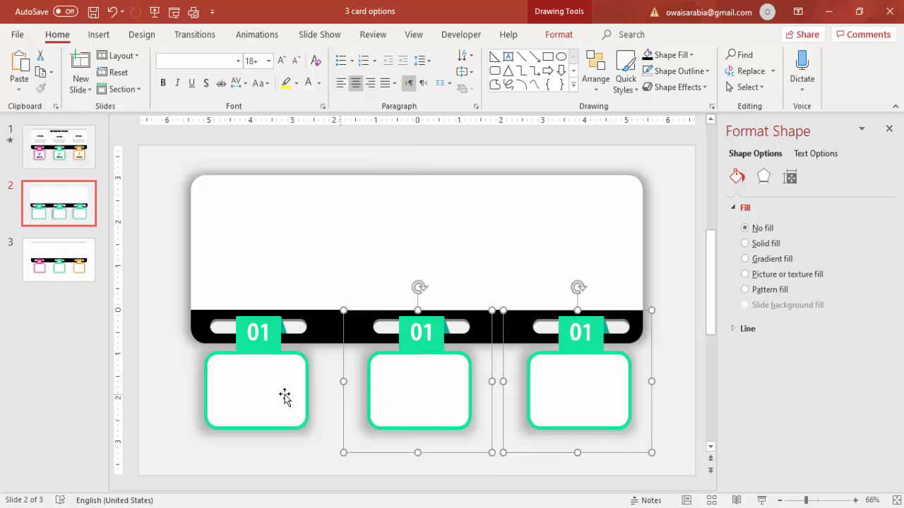
{"action": "left_click", "coordinate": [277, 387], "text": "shift"}
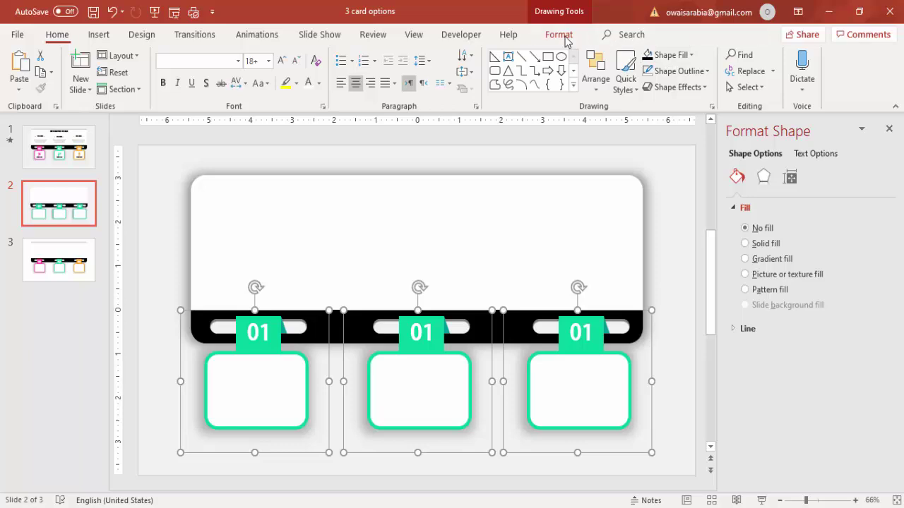
{"action": "left_click", "coordinate": [564, 37]}
{"action": "left_click", "coordinate": [739, 55]}
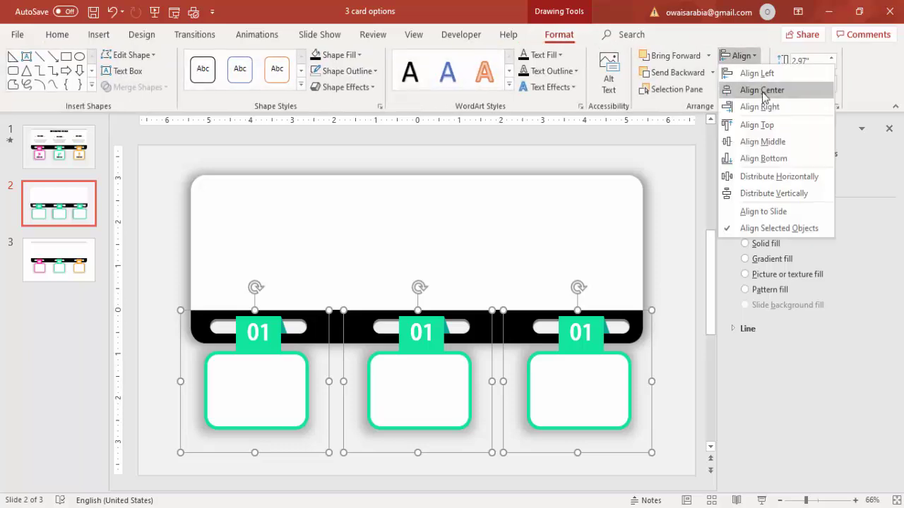
{"action": "left_click", "coordinate": [776, 125]}
{"action": "left_click", "coordinate": [737, 56]}
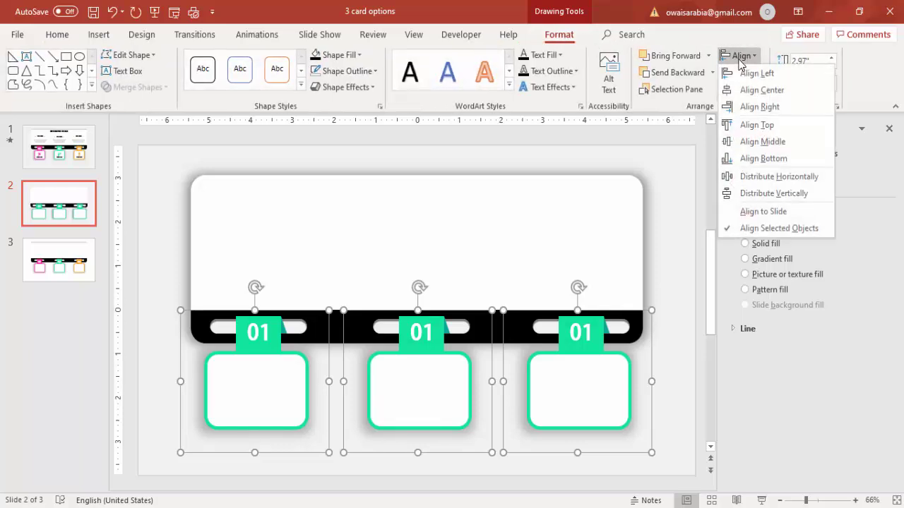
{"action": "left_click", "coordinate": [788, 177]}
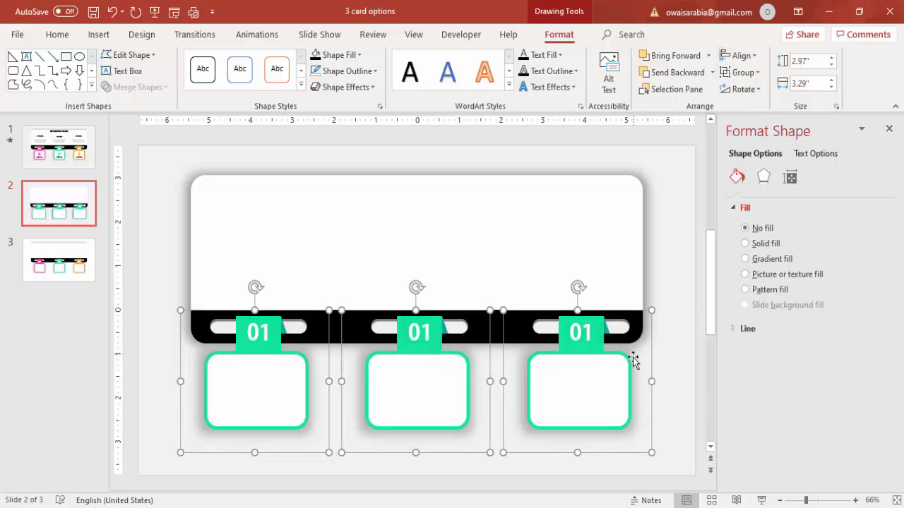
{"action": "left_click", "coordinate": [672, 357]}
- Renumber the middle tab as 02 and the third tab as 03
{"action": "left_click", "coordinate": [429, 331]}
{"action": "key", "text": "BackSpace"}
{"action": "type", "text": "2"}
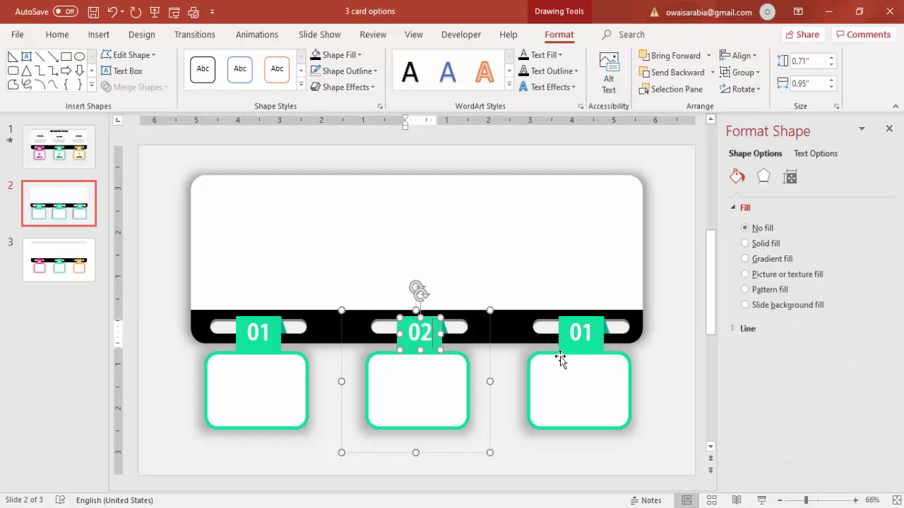
{"action": "left_click", "coordinate": [579, 332]}
{"action": "key", "text": "Delete"}
{"action": "type", "text": "3"}
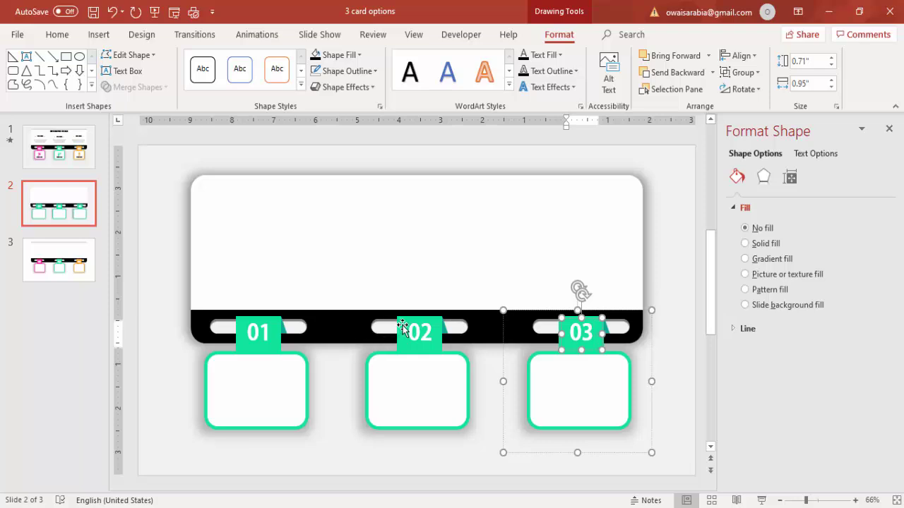
- Ungroup the 02 and 03 card groups so their shapes can be edited individually
{"action": "left_click", "coordinate": [463, 386]}
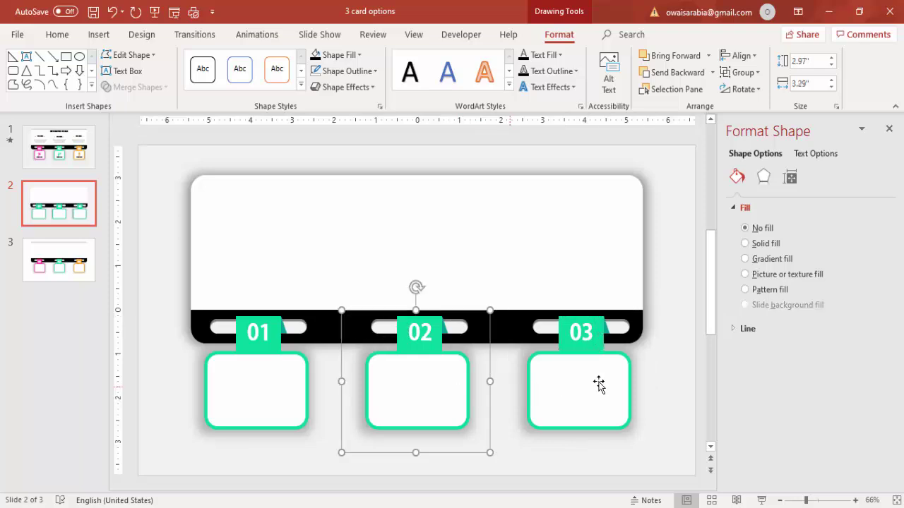
{"action": "left_click", "coordinate": [620, 382], "text": "shift"}
{"action": "right_click", "coordinate": [620, 382]}
{"action": "mouse_move", "coordinate": [649, 232]}
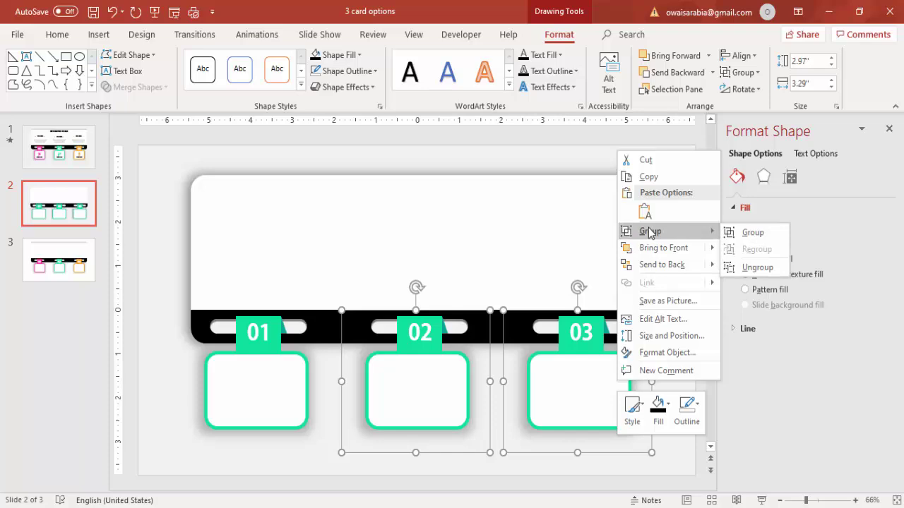
{"action": "left_click", "coordinate": [757, 267]}
{"action": "left_click", "coordinate": [581, 346]}
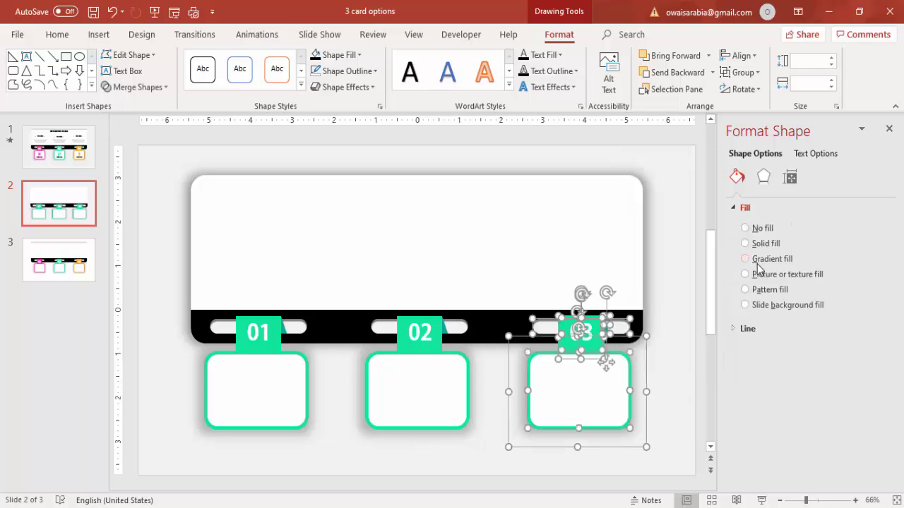
{"action": "left_click", "coordinate": [486, 397]}
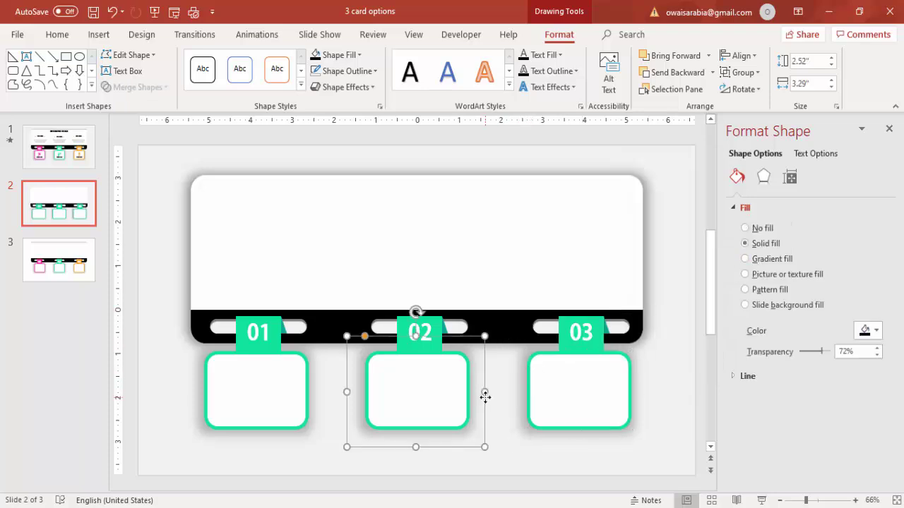
- Shift the 02 text aside and fill the tab beneath it with orange from the standard colour palette
{"action": "left_click", "coordinate": [403, 348]}
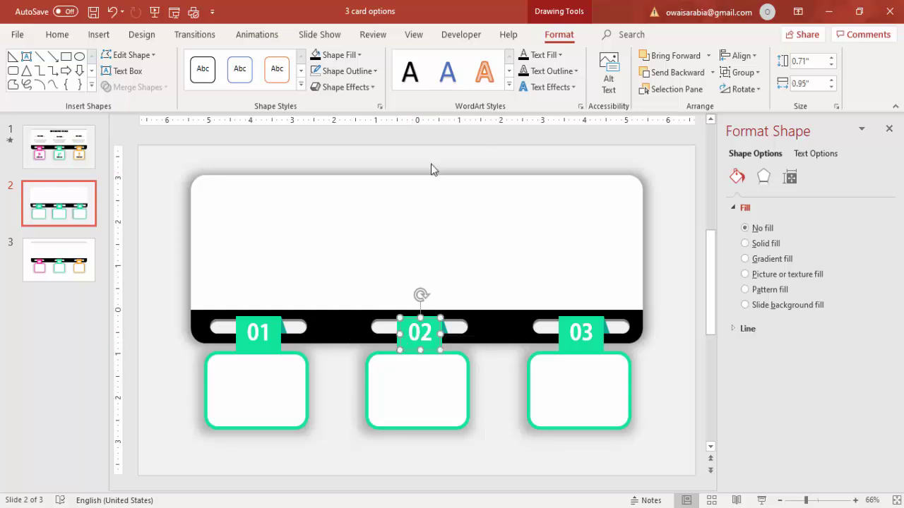
{"action": "left_click_drag", "start_coordinate": [436, 319], "coordinate": [453, 326]}
{"action": "left_click", "coordinate": [413, 319]}
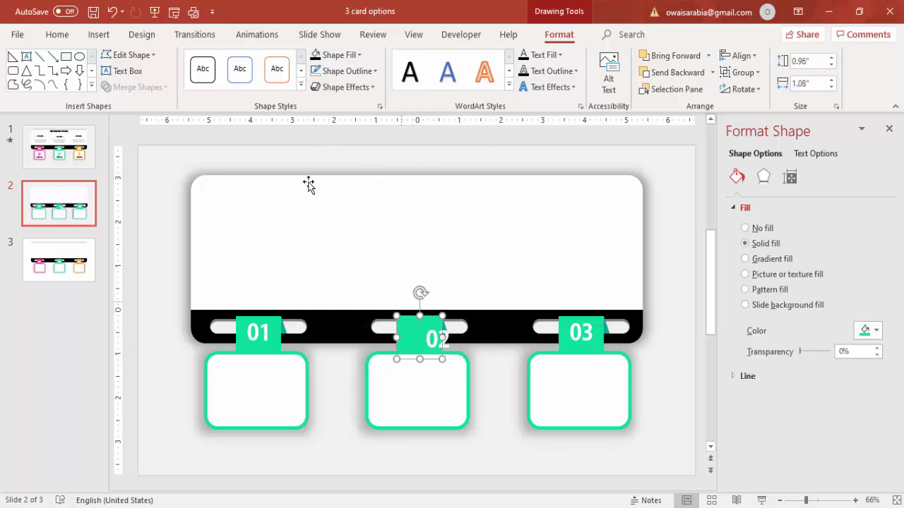
{"action": "left_click", "coordinate": [346, 55]}
{"action": "left_click", "coordinate": [361, 225]}
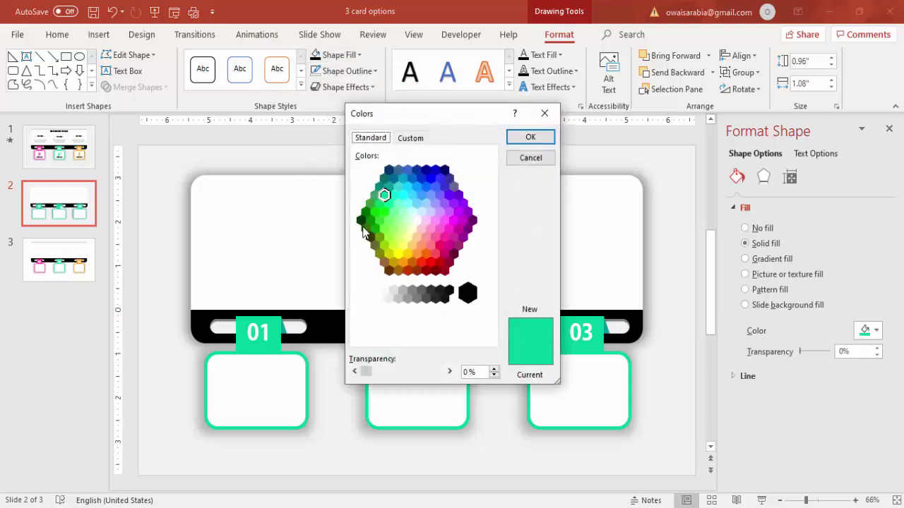
{"action": "left_click", "coordinate": [407, 272]}
{"action": "left_click", "coordinate": [403, 262]}
{"action": "left_click", "coordinate": [548, 142]}
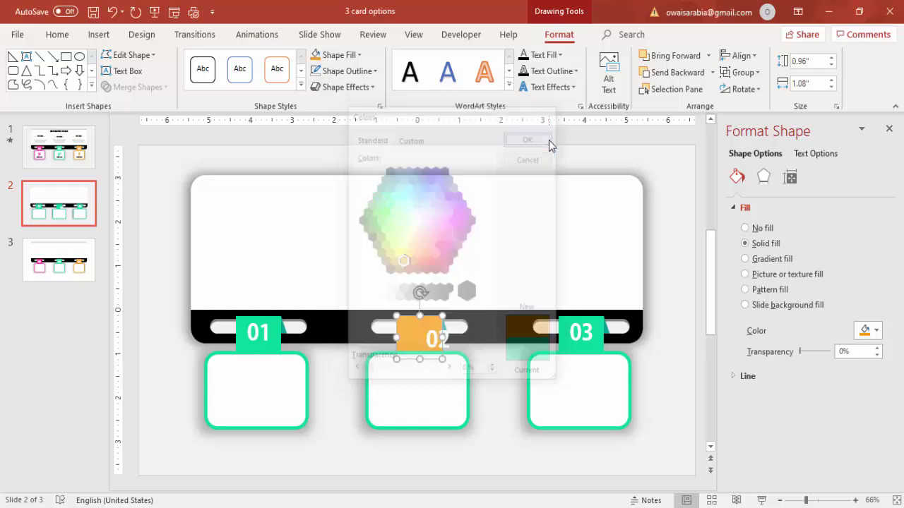
- Outline the middle card in the same orange and move the 02 text back onto its tab
{"action": "left_click", "coordinate": [460, 359]}
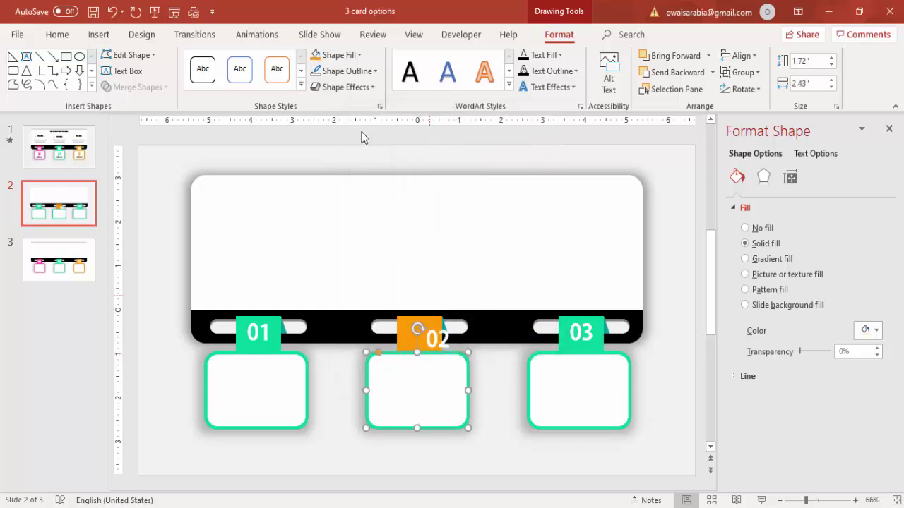
{"action": "left_click", "coordinate": [345, 71]}
{"action": "left_click", "coordinate": [317, 208]}
{"action": "left_click", "coordinate": [441, 344]}
{"action": "left_click_drag", "start_coordinate": [441, 325], "coordinate": [424, 317]}
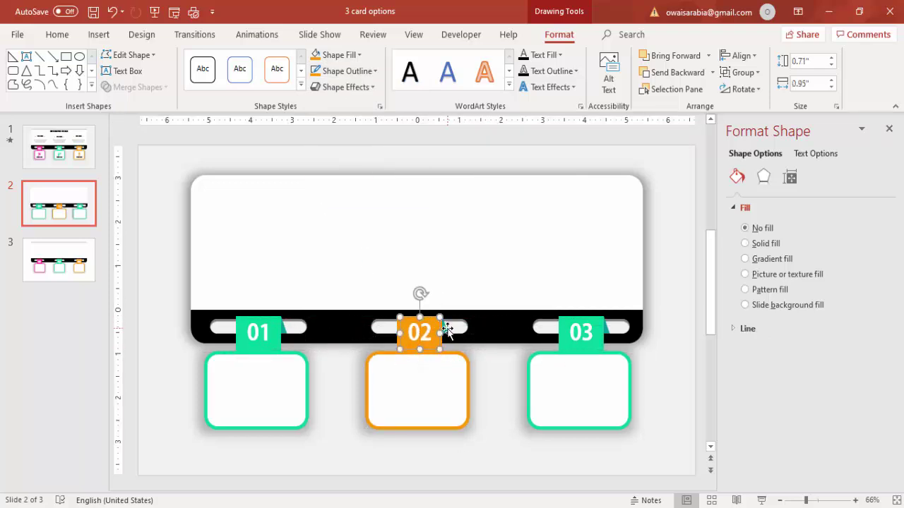
- Fill the small fold beside the 02 tab with a custom orange darker than the tab
{"action": "left_click", "coordinate": [447, 330]}
{"action": "left_click", "coordinate": [445, 326]}
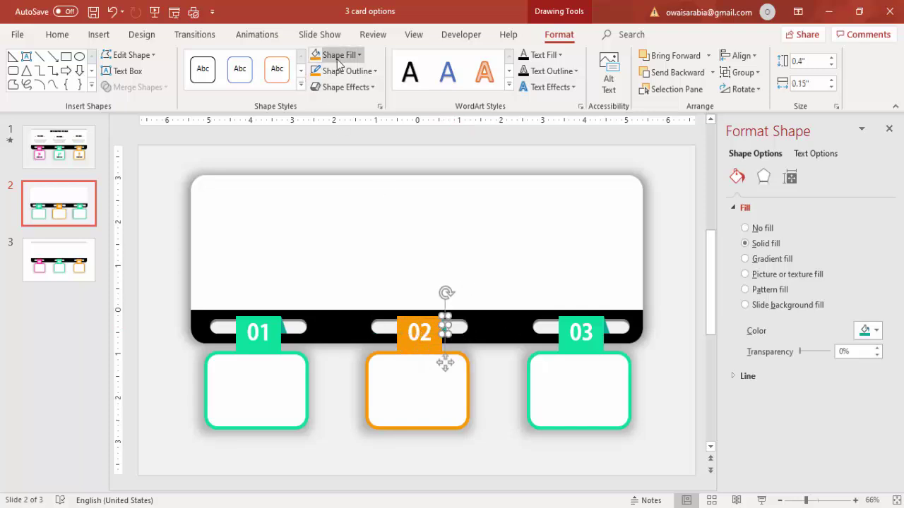
{"action": "left_click", "coordinate": [358, 56]}
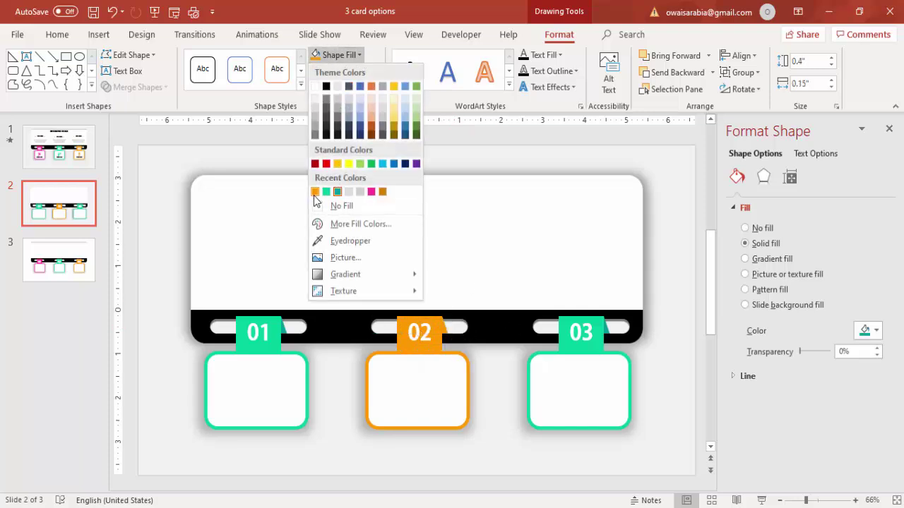
{"action": "left_click", "coordinate": [315, 192]}
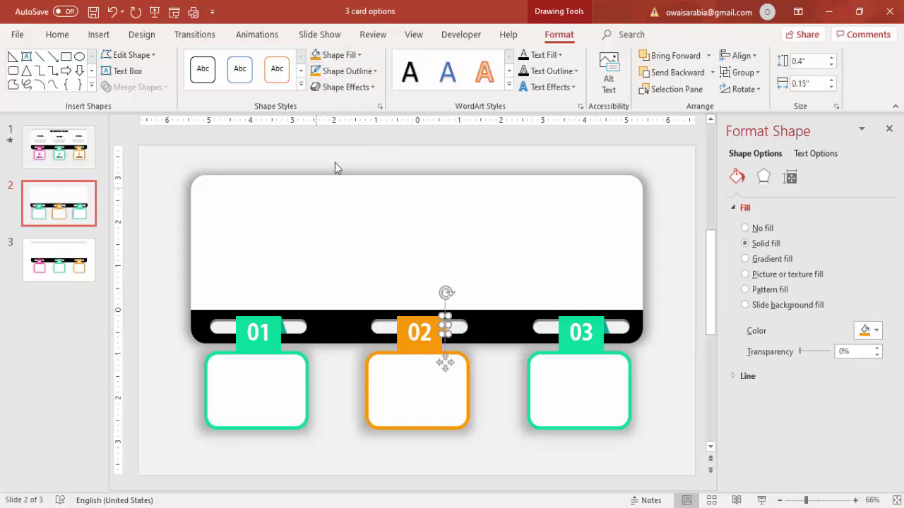
{"action": "left_click", "coordinate": [357, 55]}
{"action": "left_click", "coordinate": [361, 224]}
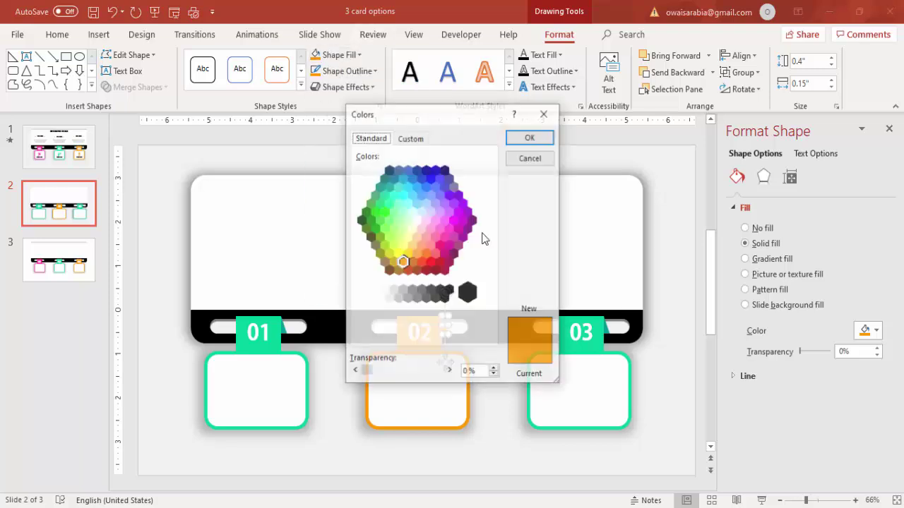
{"action": "left_click", "coordinate": [410, 138]}
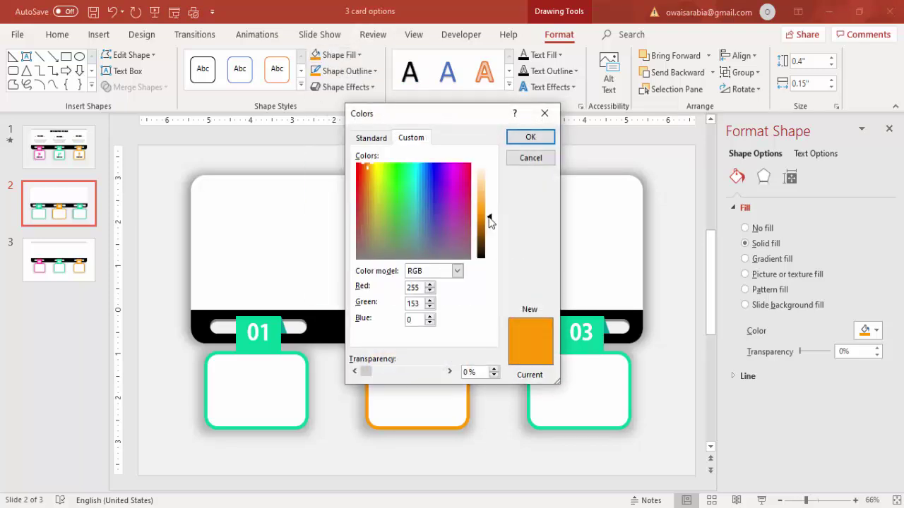
{"action": "left_click", "coordinate": [487, 217]}
{"action": "left_click", "coordinate": [535, 138]}
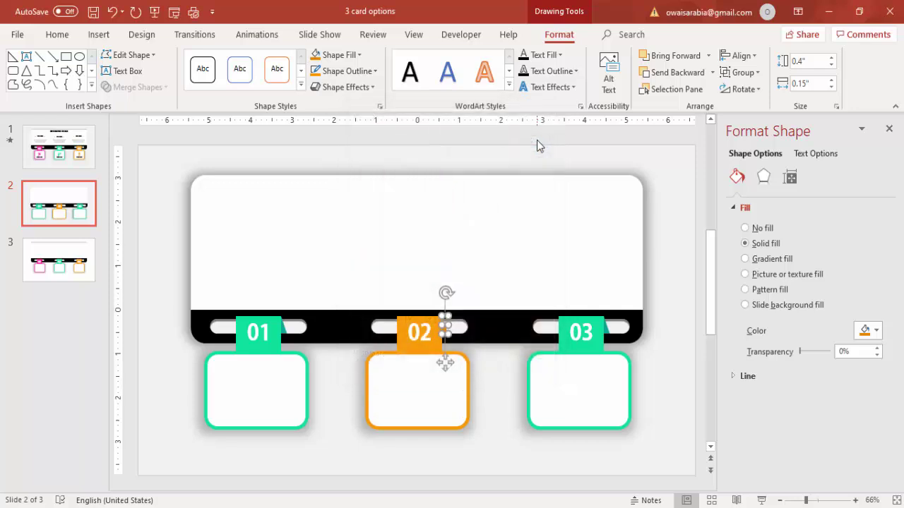
- Shift the 03 text aside and fill the tab beneath it with blue from the standard colour palette
{"action": "left_click", "coordinate": [597, 323]}
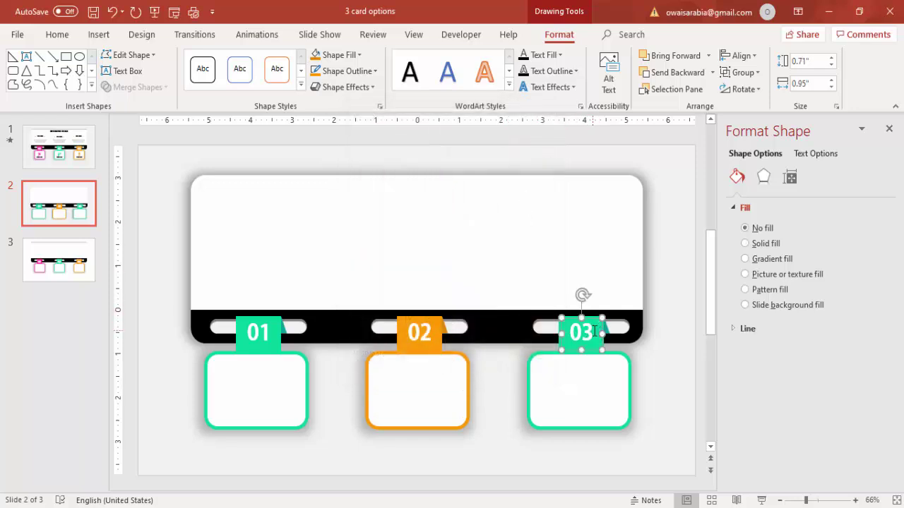
{"action": "left_click_drag", "start_coordinate": [601, 340], "coordinate": [619, 339]}
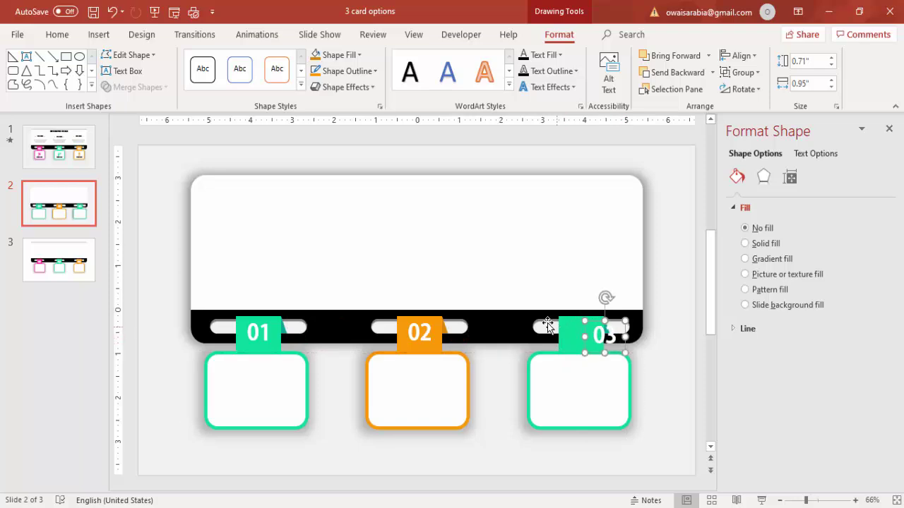
{"action": "left_click", "coordinate": [580, 323]}
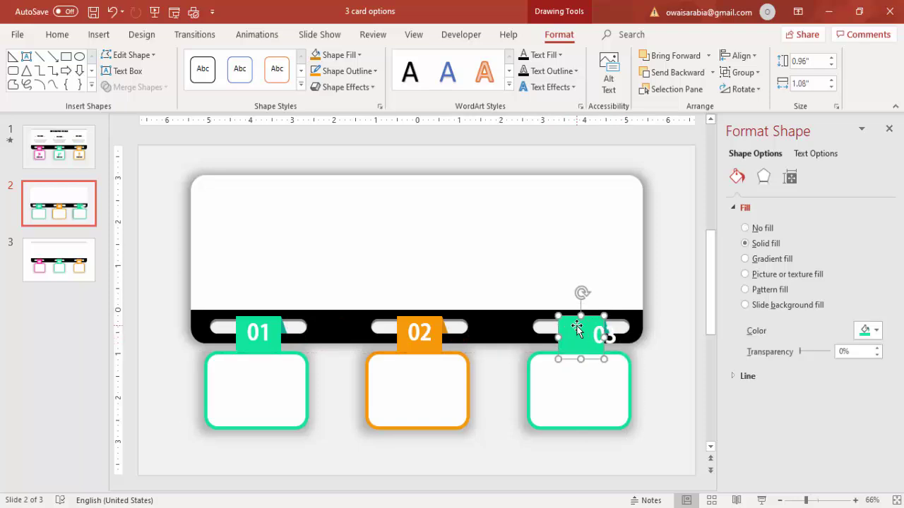
{"action": "left_click", "coordinate": [337, 54]}
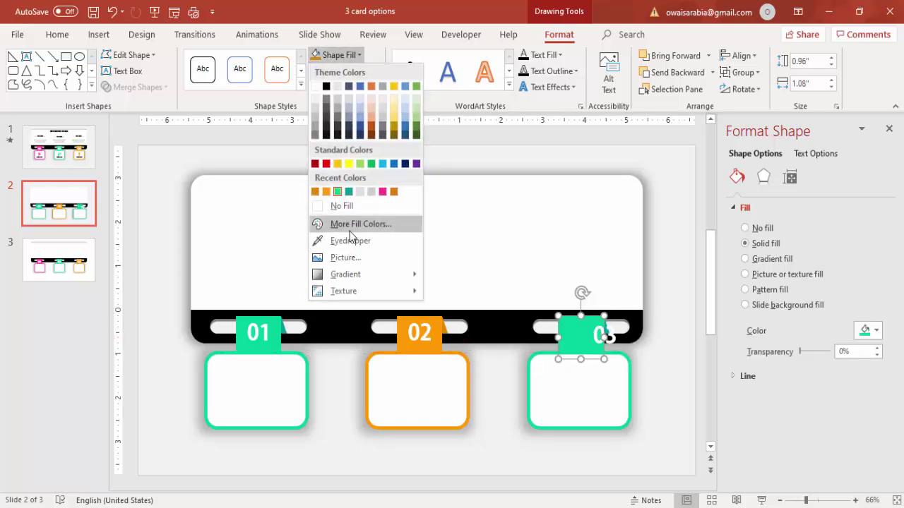
{"action": "left_click", "coordinate": [353, 224]}
{"action": "left_click", "coordinate": [413, 177]}
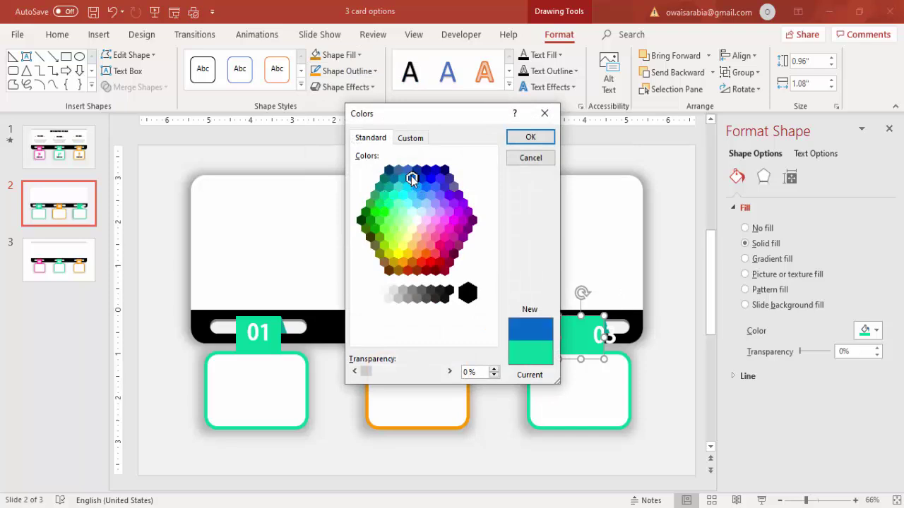
{"action": "left_click", "coordinate": [529, 137]}
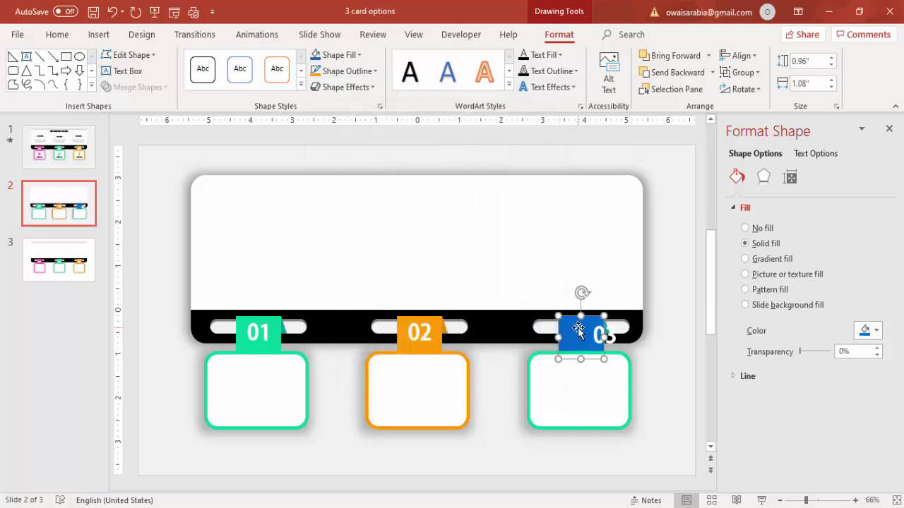
- Outline the third card in the same blue and move the 03 text back onto its tab
{"action": "left_click", "coordinate": [624, 357]}
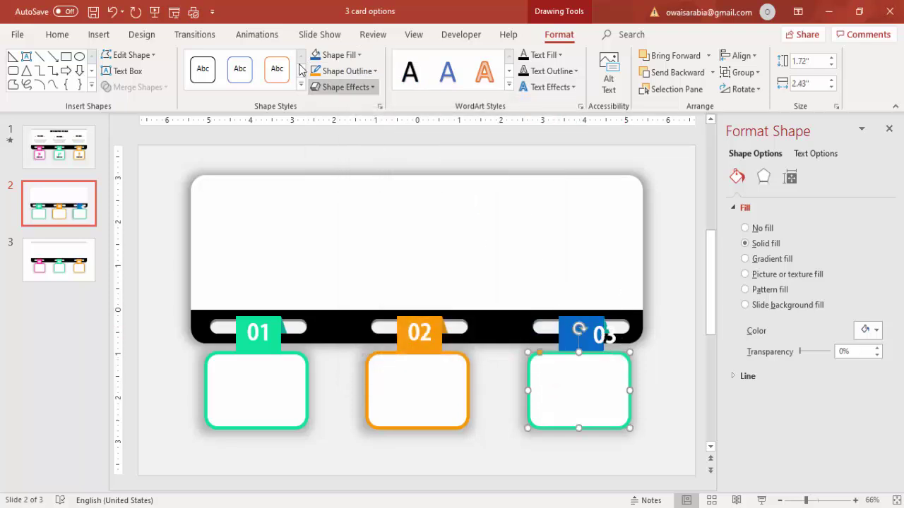
{"action": "left_click", "coordinate": [350, 73]}
{"action": "left_click", "coordinate": [316, 208]}
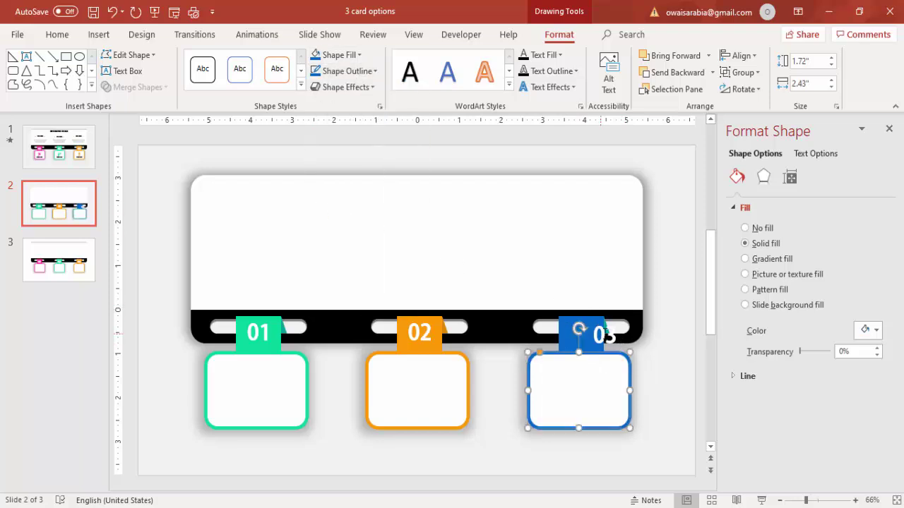
{"action": "left_click", "coordinate": [615, 325]}
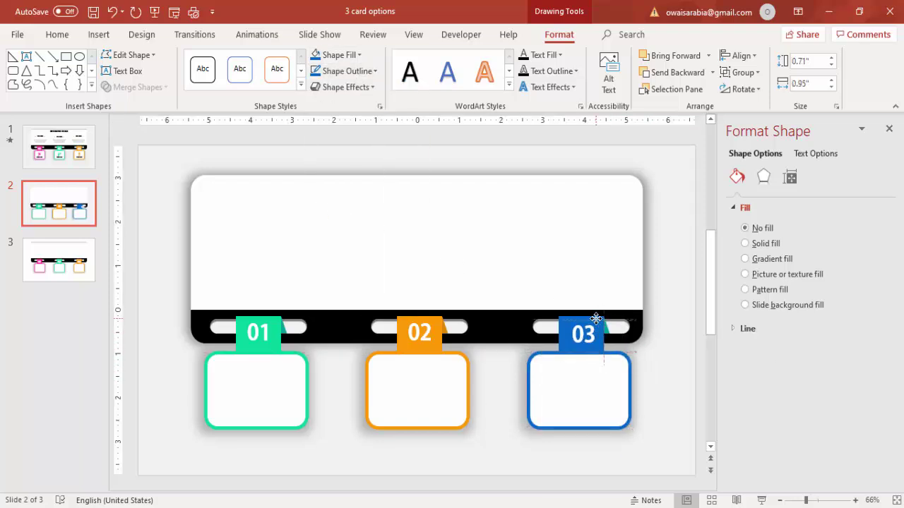
- Fill the small fold beside the 03 tab with the standard Dark Blue
{"action": "left_click", "coordinate": [606, 327]}
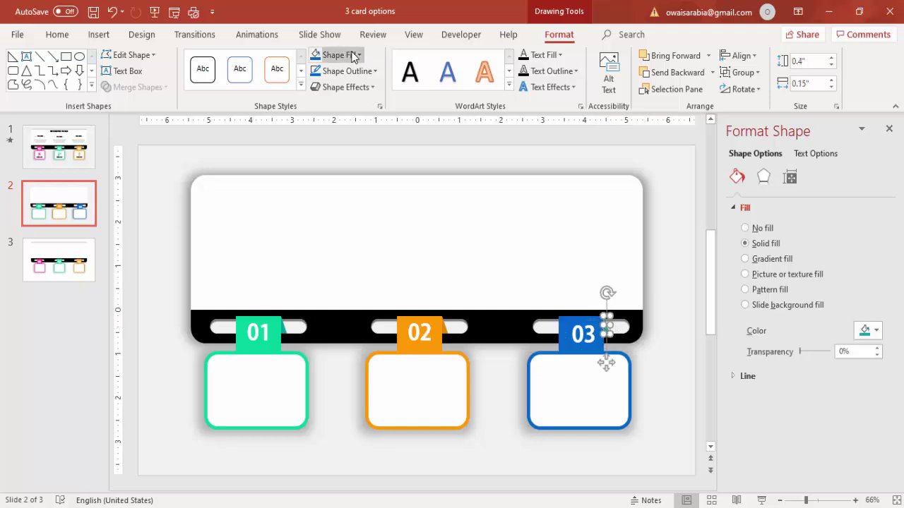
{"action": "left_click", "coordinate": [354, 55]}
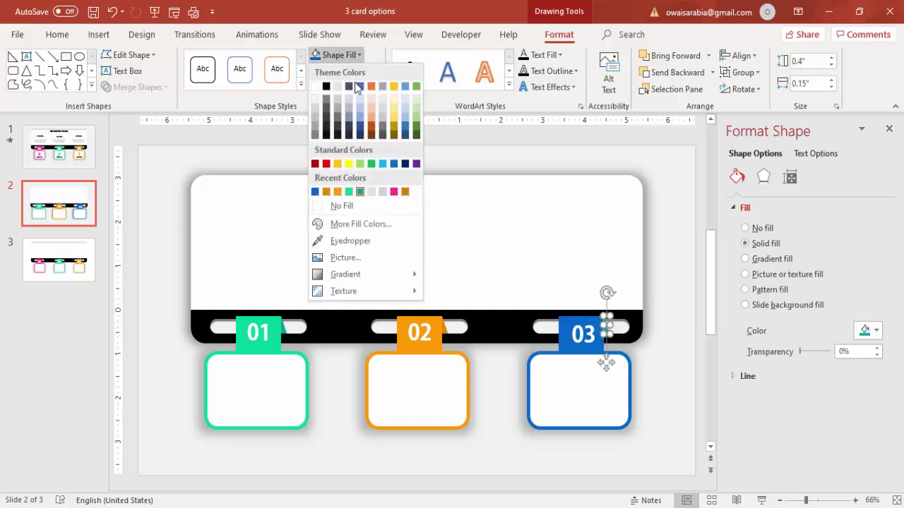
{"action": "left_click", "coordinate": [405, 164]}
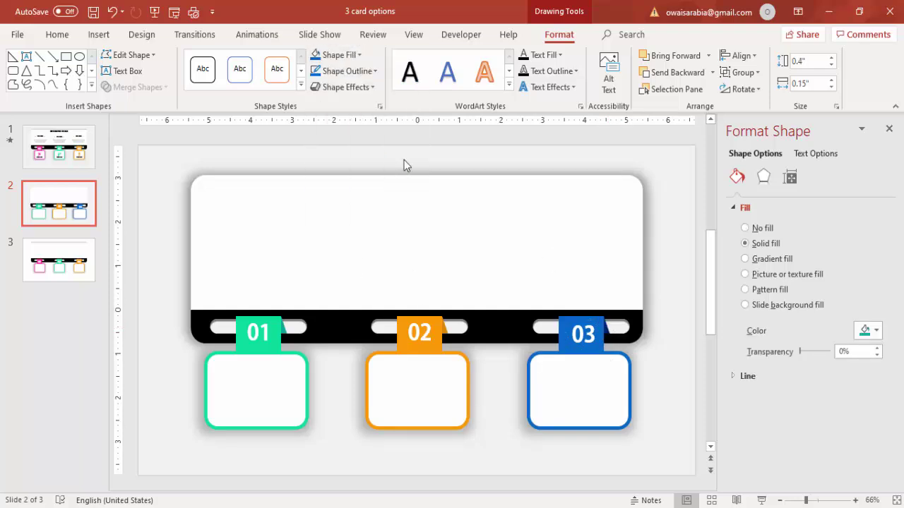
- Add a text box near the top of the white panel reading TITLE INFOGRAPHICS
{"action": "left_click", "coordinate": [640, 377]}
{"action": "left_click", "coordinate": [667, 360]}
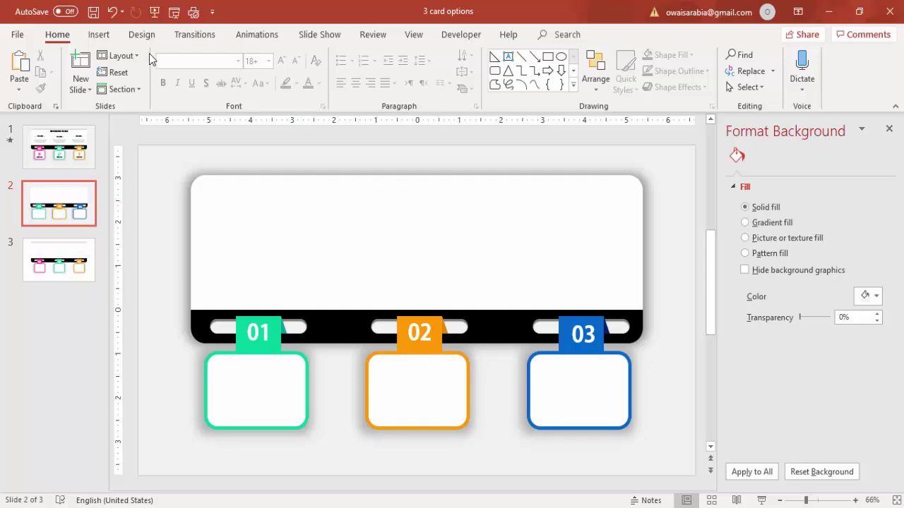
{"action": "left_click", "coordinate": [89, 34]}
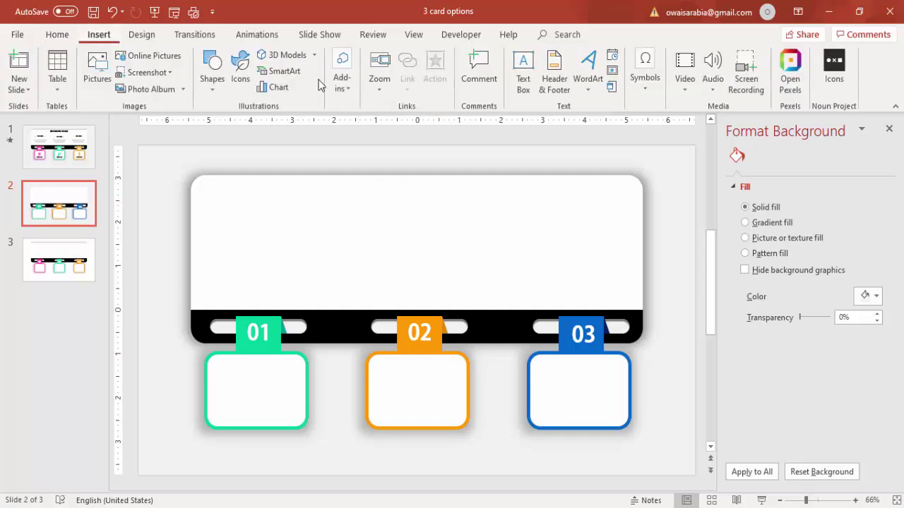
{"action": "left_click", "coordinate": [522, 70]}
{"action": "left_click_drag", "start_coordinate": [371, 181], "coordinate": [563, 221]}
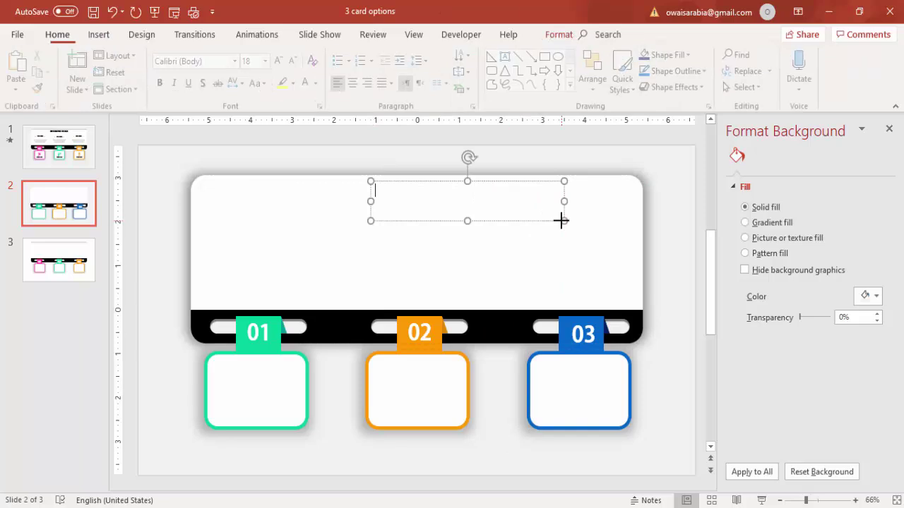
{"action": "type", "text": "TITLE INFOGRAPHICS"}
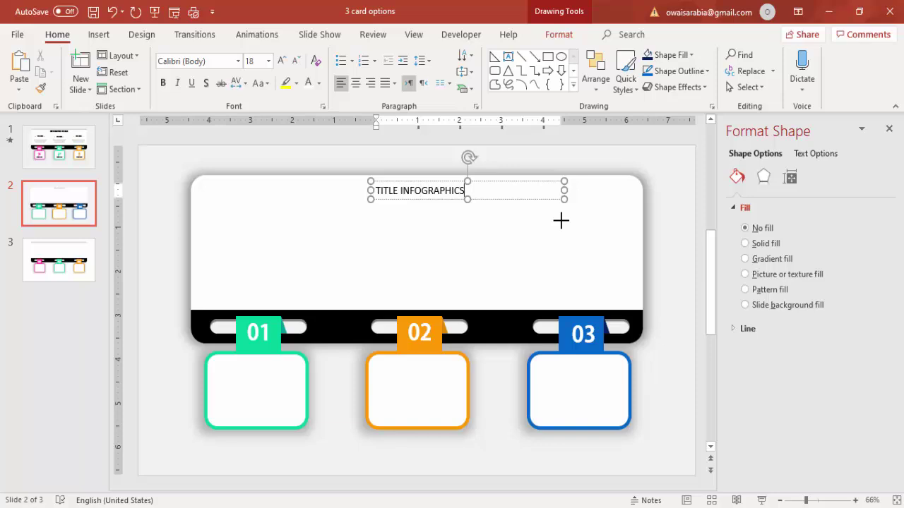
- Widen the title's text box to span nearly the whole white panel and centre its text
{"action": "left_click_drag", "start_coordinate": [370, 190], "coordinate": [210, 184]}
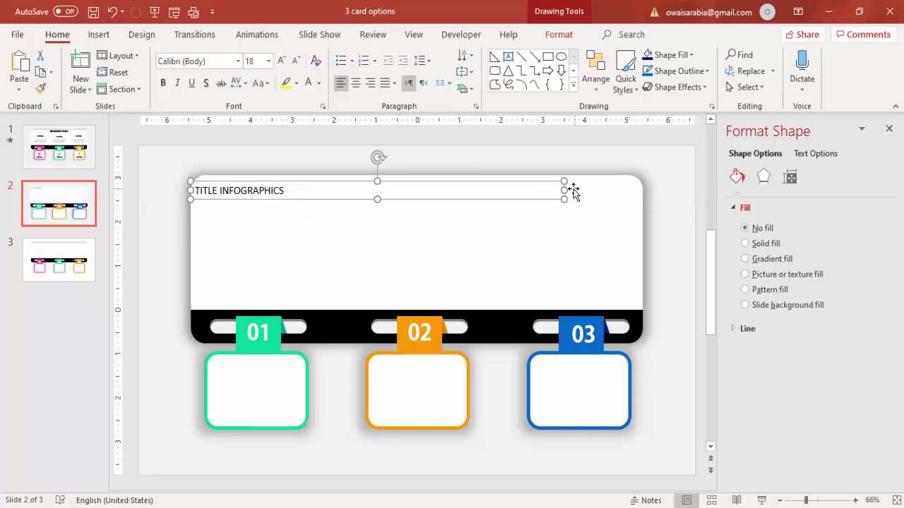
{"action": "left_click_drag", "start_coordinate": [565, 189], "coordinate": [637, 192]}
{"action": "left_click", "coordinate": [355, 83]}
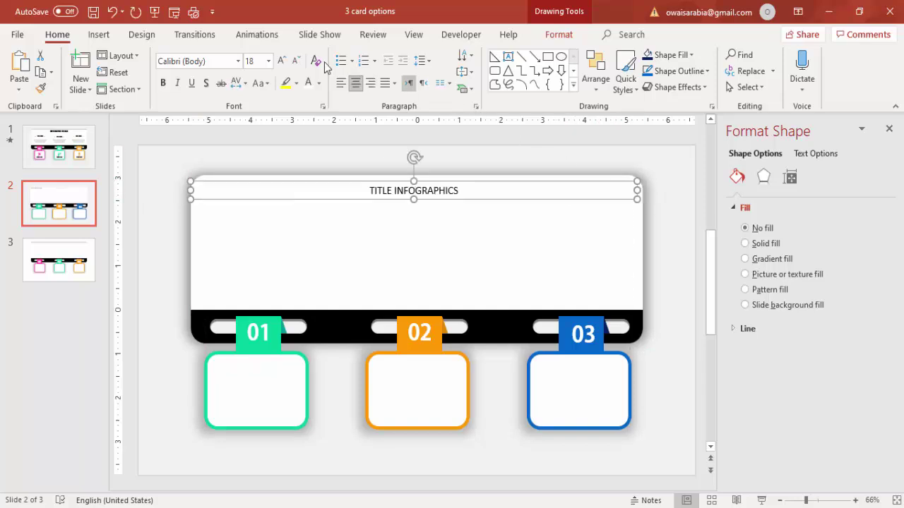
- Format the title in Adobe Gothic Std B at size 28
{"action": "left_click", "coordinate": [281, 60]}
{"action": "left_click", "coordinate": [282, 60]}
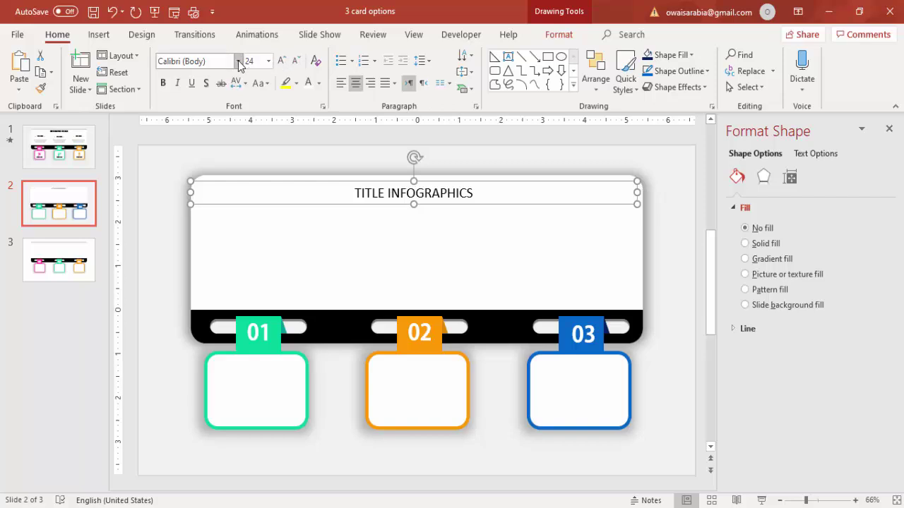
{"action": "left_click", "coordinate": [238, 61]}
{"action": "left_click", "coordinate": [228, 147]}
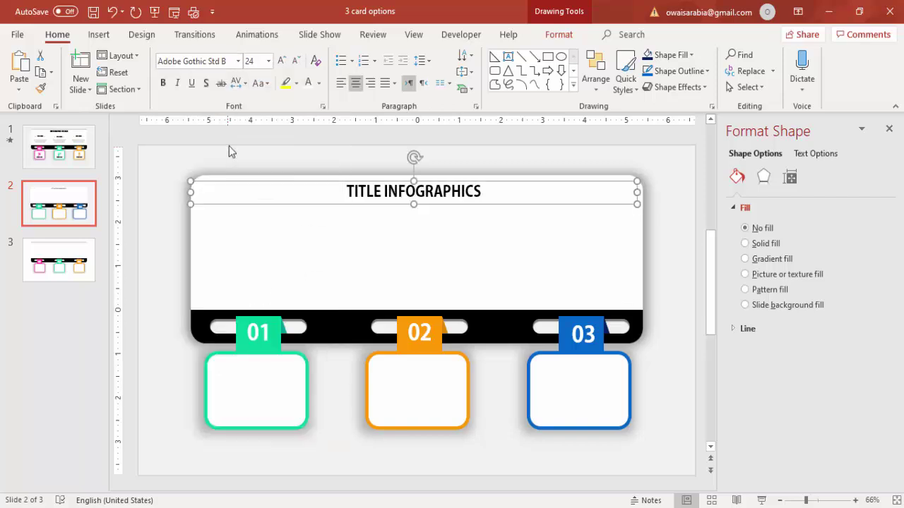
{"action": "left_click", "coordinate": [282, 60]}
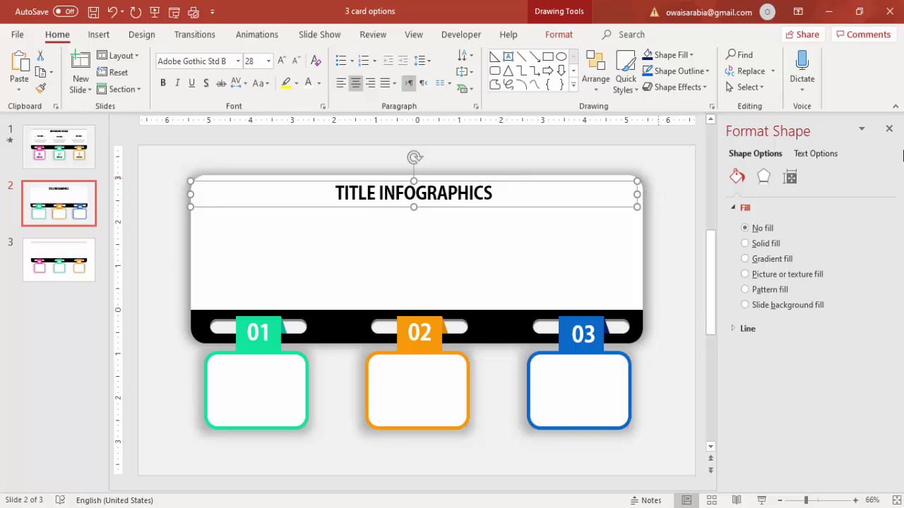
- Nudge the title slightly right and up to centre it on the white panel, then deselect it
{"action": "key", "text": "ctrl+Right"}
{"action": "key", "text": "ctrl+Right"}
{"action": "key", "text": "ctrl+Right"}
{"action": "key", "text": "ctrl+Up"}
{"action": "key", "text": "ctrl+Up"}
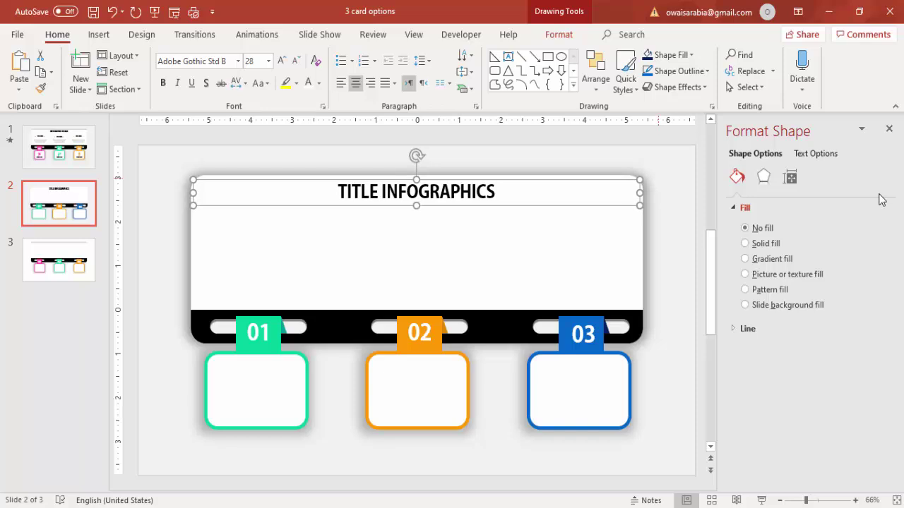
{"action": "left_click", "coordinate": [670, 418]}
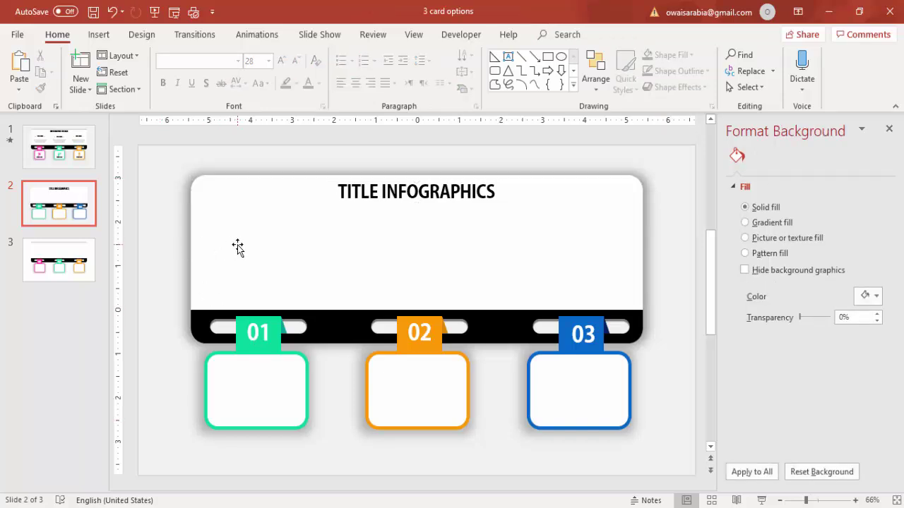
- Place a copy of the title lower on the white panel and reduce its font size to 12
{"action": "left_click", "coordinate": [389, 200]}
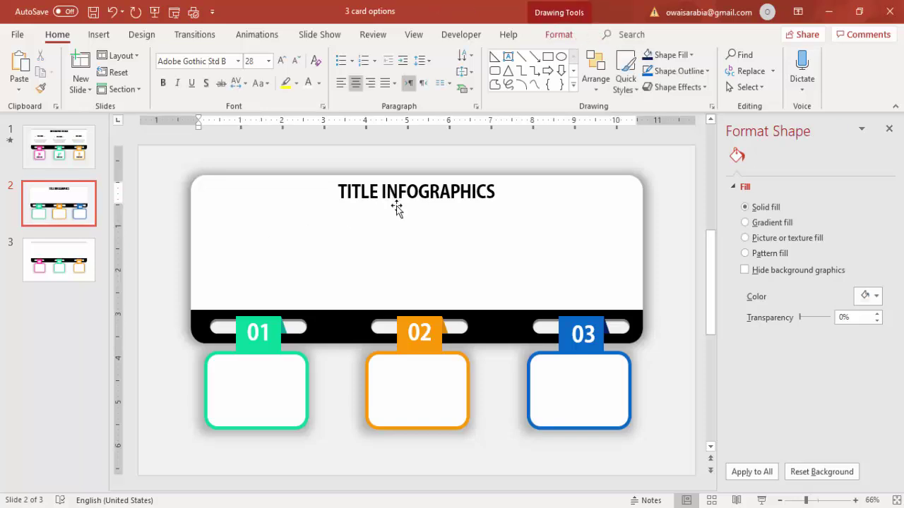
{"action": "left_click_drag", "start_coordinate": [394, 208], "coordinate": [353, 250]}
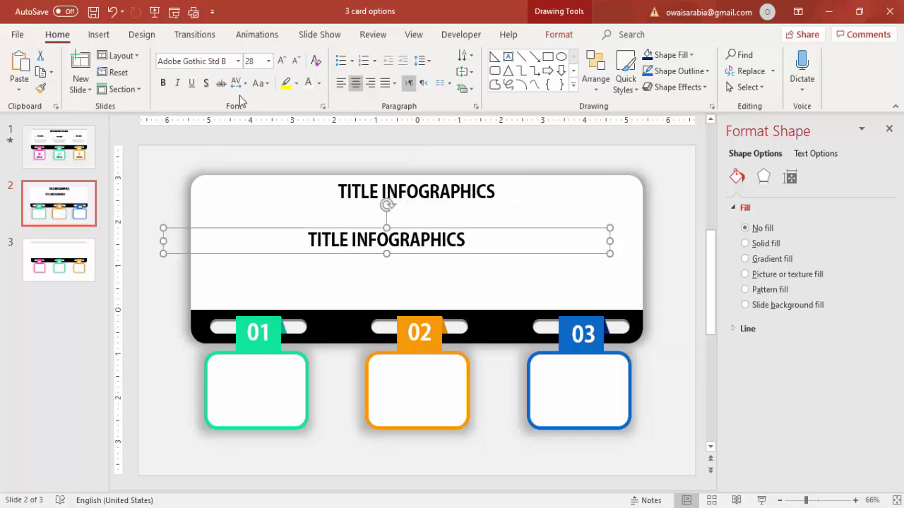
{"action": "left_click", "coordinate": [295, 61]}
{"action": "left_click", "coordinate": [295, 61]}
{"action": "left_click", "coordinate": [295, 60]}
{"action": "left_click", "coordinate": [295, 61]}
{"action": "left_click", "coordinate": [295, 60]}
{"action": "left_click", "coordinate": [295, 61]}
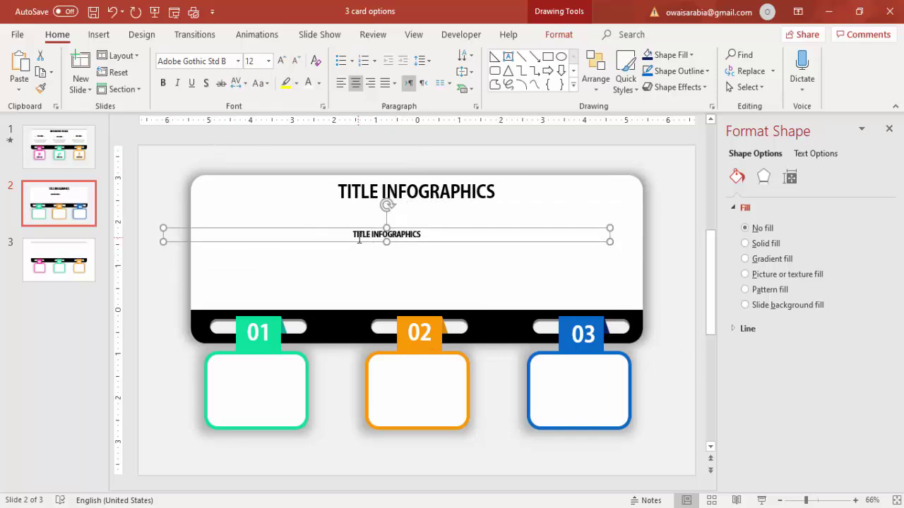
- Change the copied text to TITLE HERE at size 14 and narrow its box, placing it above the 01 tab
{"action": "left_click_drag", "start_coordinate": [359, 239], "coordinate": [516, 247]}
{"action": "type", "text": "TI"}
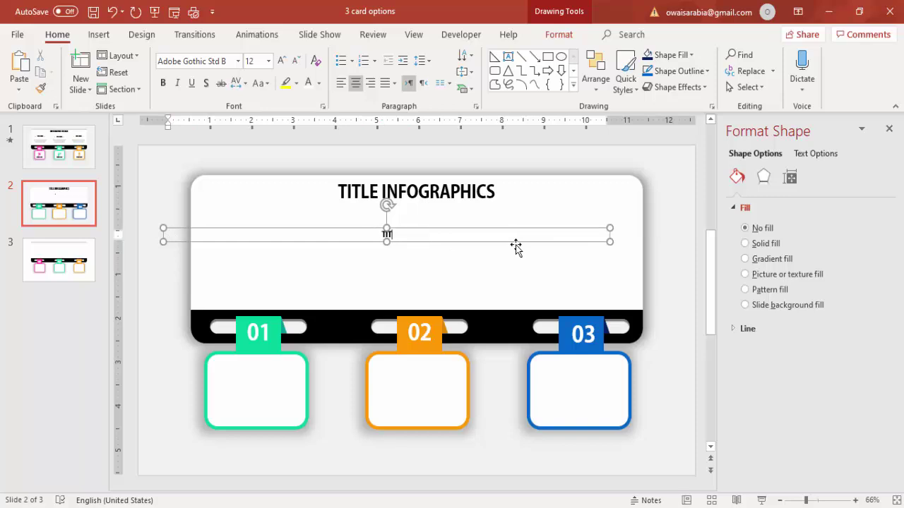
{"action": "type", "text": "TLE HERE"}
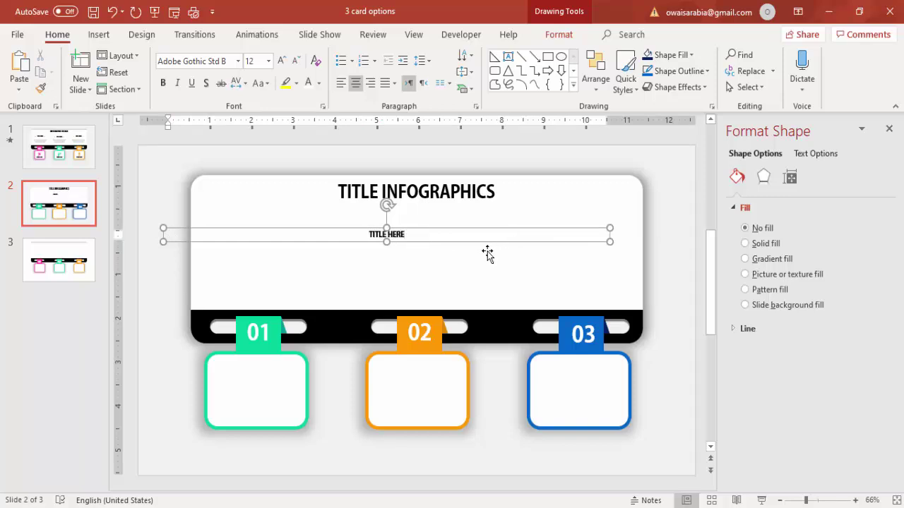
{"action": "left_click_drag", "start_coordinate": [607, 240], "coordinate": [256, 238]}
{"action": "left_click_drag", "start_coordinate": [248, 228], "coordinate": [279, 223]}
{"action": "left_click", "coordinate": [281, 61]}
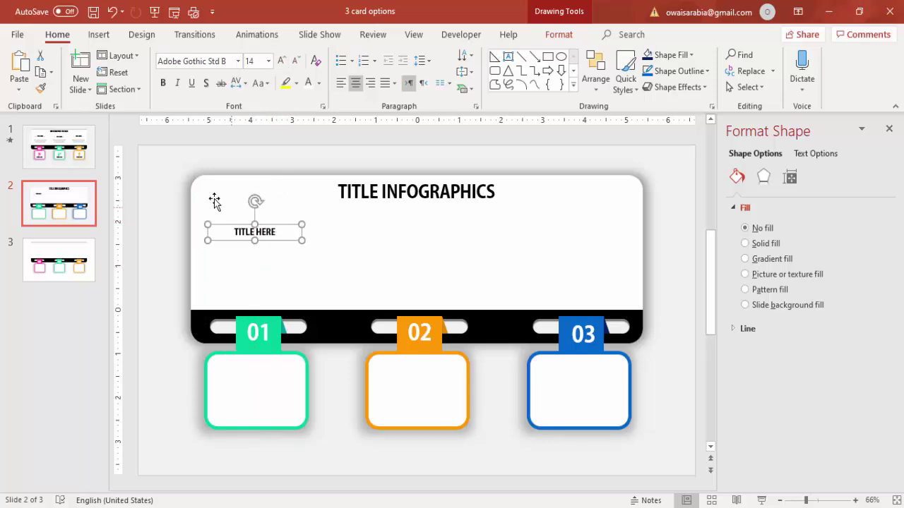
- Add a text box under the TITLE HERE heading reading "Add detail text here"
{"action": "left_click", "coordinate": [181, 182]}
{"action": "left_click", "coordinate": [98, 34]}
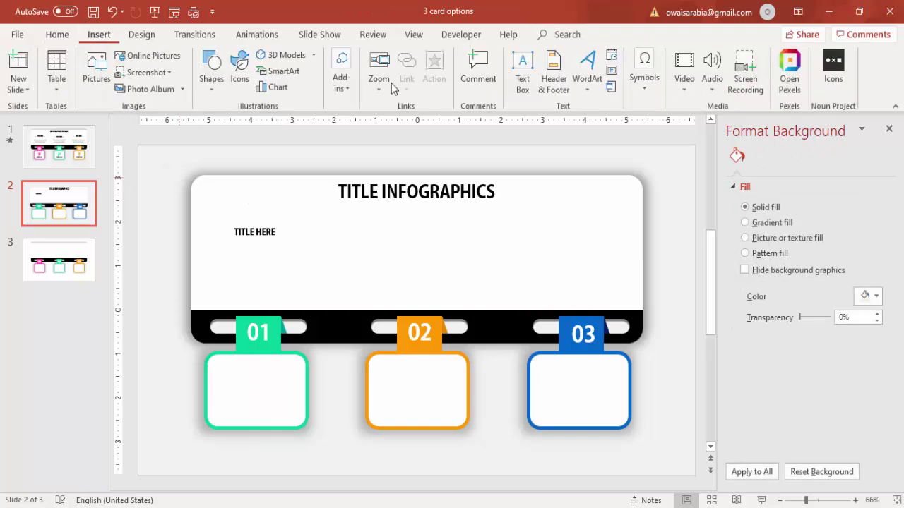
{"action": "left_click", "coordinate": [523, 71]}
{"action": "left_click_drag", "start_coordinate": [216, 249], "coordinate": [314, 289]}
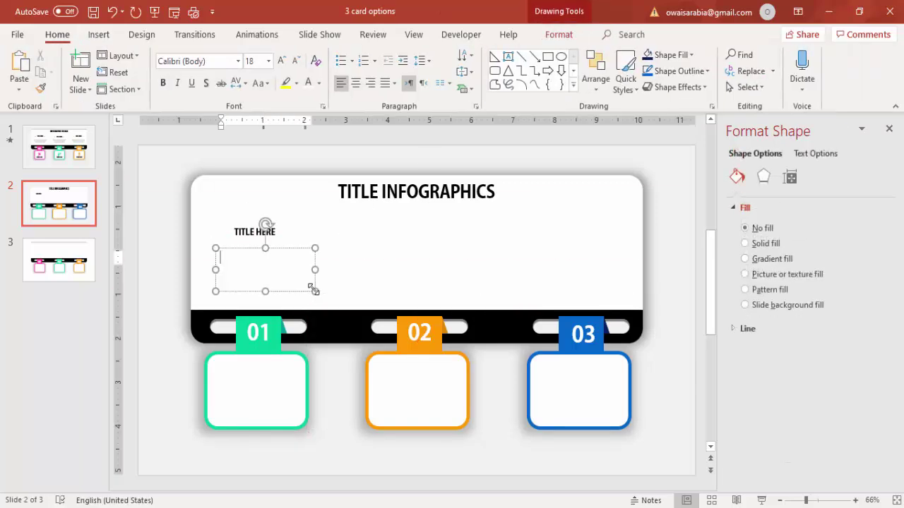
{"action": "type", "text": "Add detail text here"}
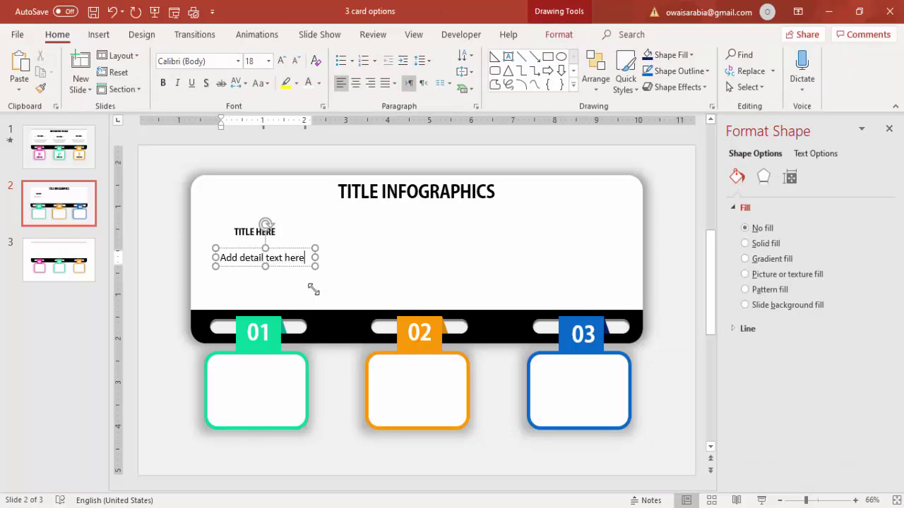
- Narrow the detail text box to wrap onto two lines, centre its text and move it directly beneath TITLE HERE
{"action": "left_click_drag", "start_coordinate": [315, 257], "coordinate": [302, 259]}
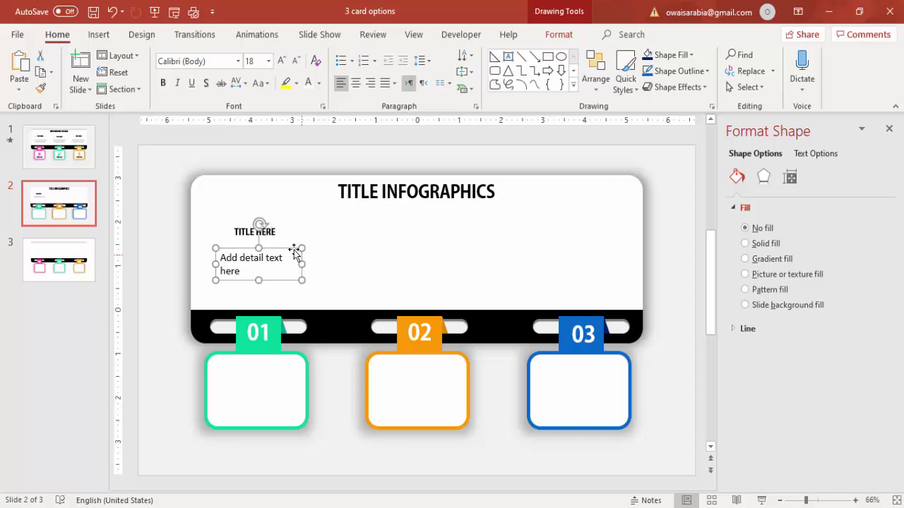
{"action": "left_click", "coordinate": [355, 83]}
{"action": "left_click_drag", "start_coordinate": [292, 247], "coordinate": [286, 237]}
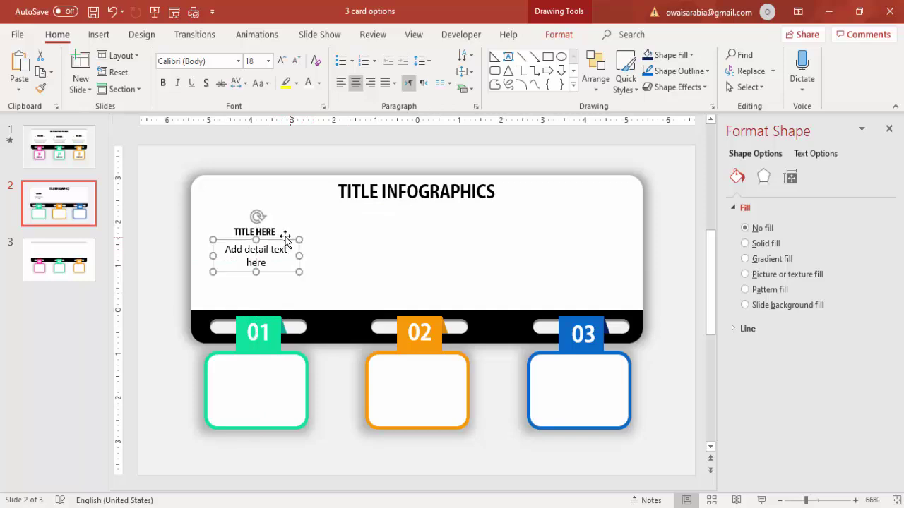
- Group the TITLE HERE heading with its detail text and place copies above the 02 and 03 tabs
{"action": "left_click", "coordinate": [277, 234], "text": "shift"}
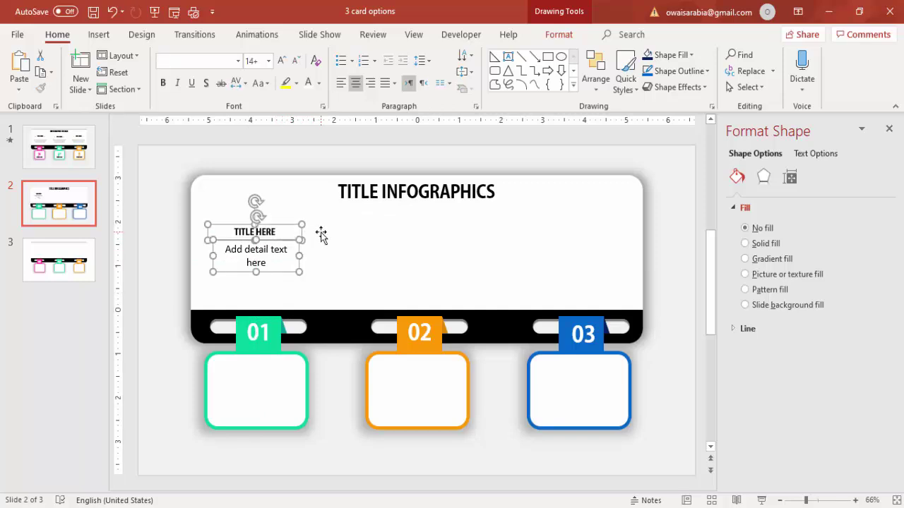
{"action": "key", "text": "ctrl+g"}
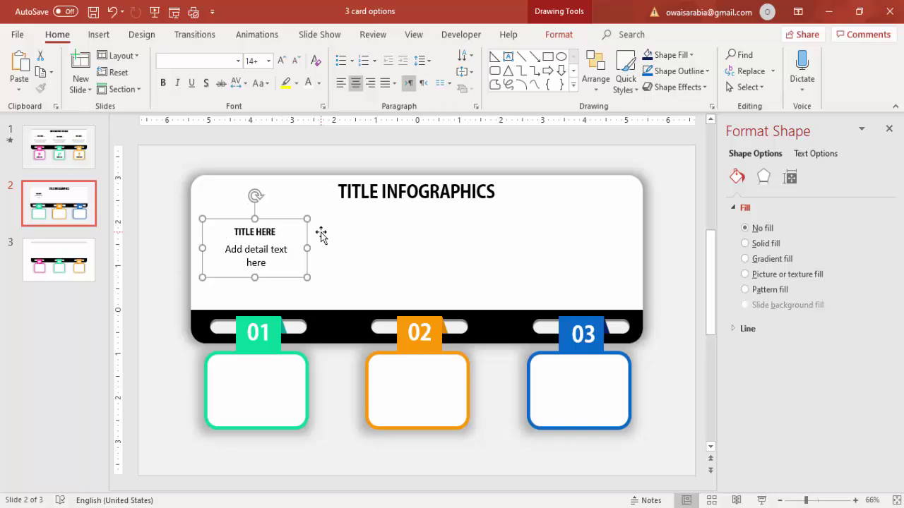
{"action": "left_click_drag", "start_coordinate": [275, 236], "coordinate": [445, 220]}
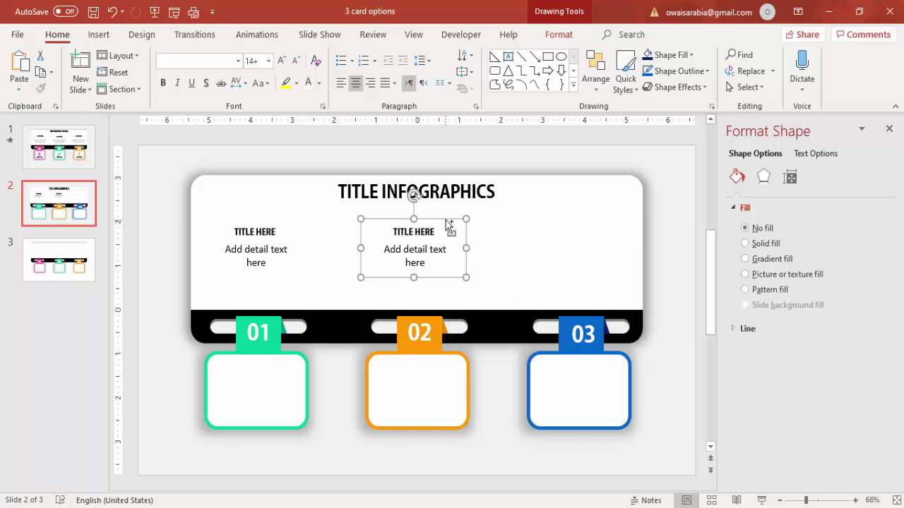
{"action": "key", "text": "ctrl+d"}
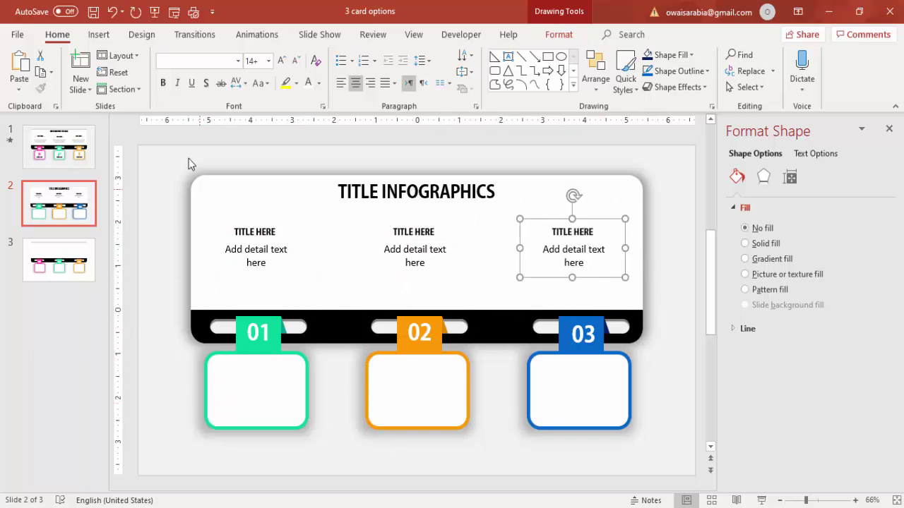
- Insert the hourglass, single gear and head-with-gears icons from the Analytics category
{"action": "left_click", "coordinate": [98, 35]}
{"action": "left_click", "coordinate": [247, 81]}
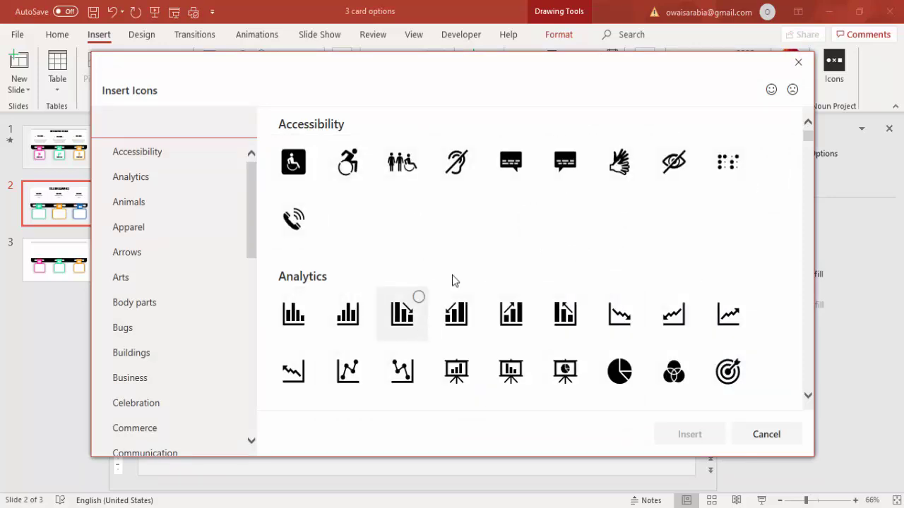
{"action": "scroll", "coordinate": [583, 208], "scroll_direction": "down", "scroll_amount": 2}
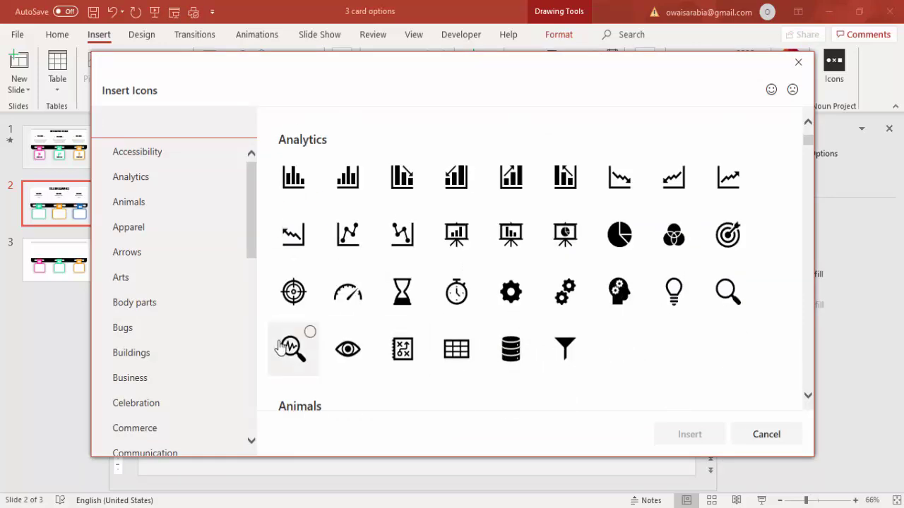
{"action": "left_click", "coordinate": [404, 289]}
{"action": "left_click", "coordinate": [514, 295]}
{"action": "left_click", "coordinate": [640, 296]}
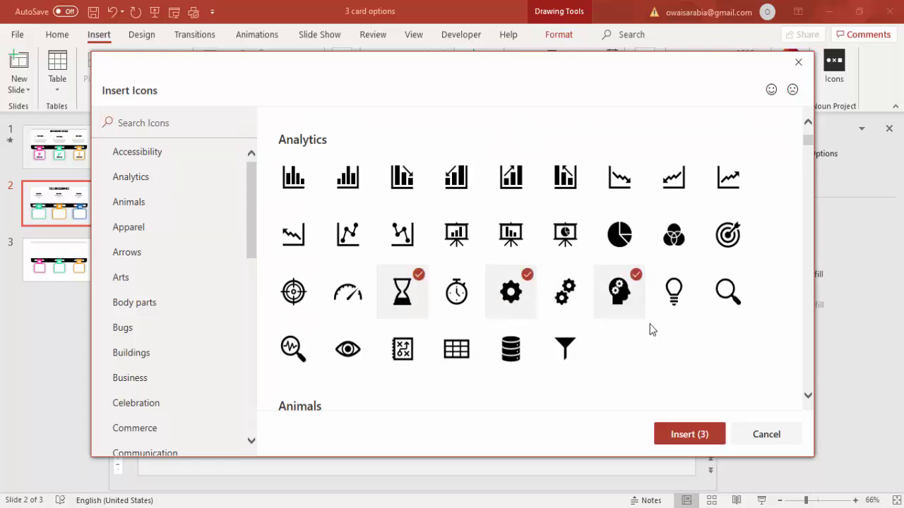
{"action": "left_click", "coordinate": [693, 433]}
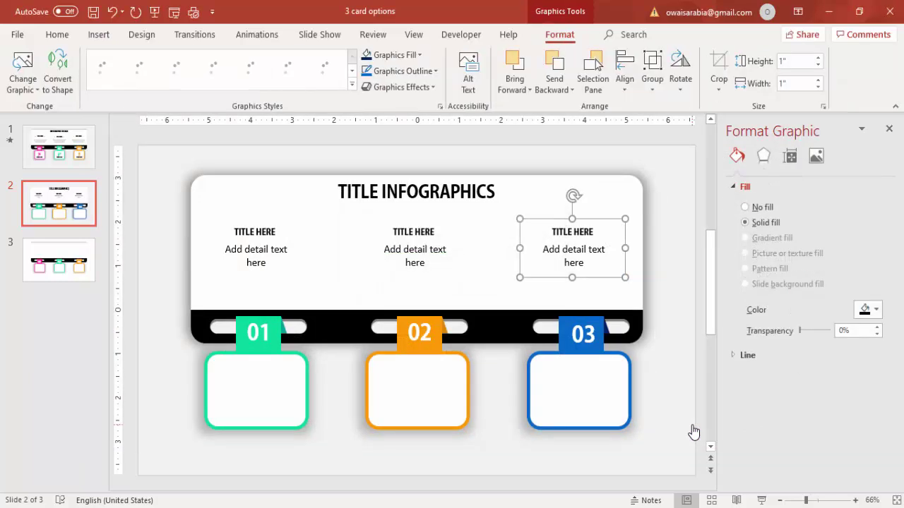
- Position the head icon in the first card, the hourglass in the second and the gear in the third
{"action": "left_click", "coordinate": [529, 438]}
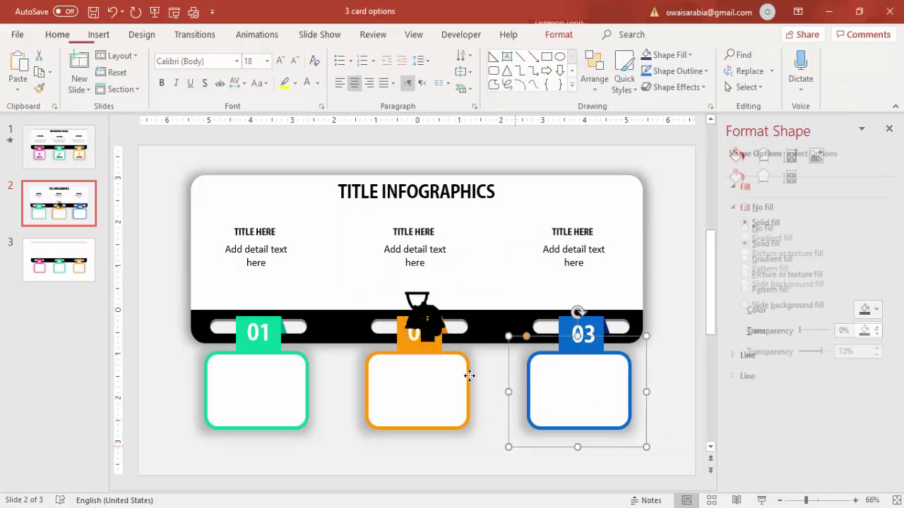
{"action": "left_click", "coordinate": [428, 323]}
{"action": "left_click_drag", "start_coordinate": [252, 414], "coordinate": [260, 393]}
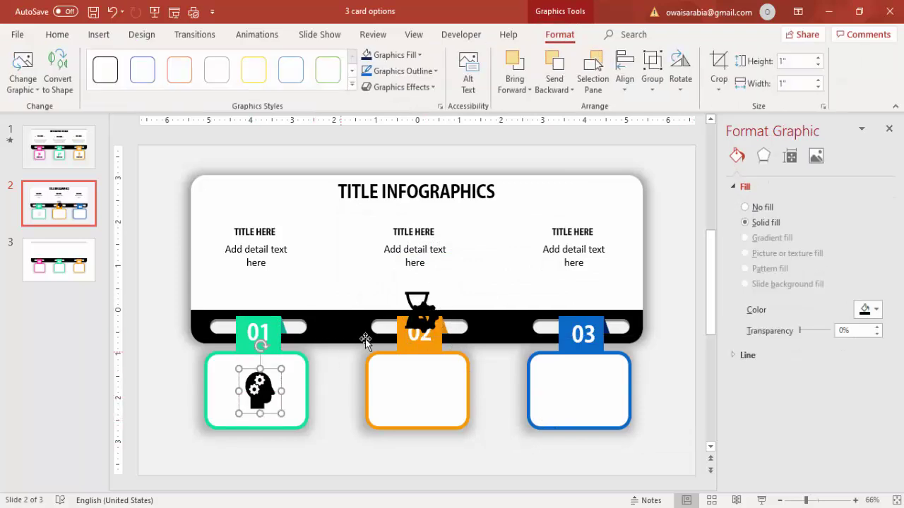
{"action": "left_click_drag", "start_coordinate": [420, 316], "coordinate": [582, 391]}
{"action": "left_click_drag", "start_coordinate": [414, 317], "coordinate": [415, 399]}
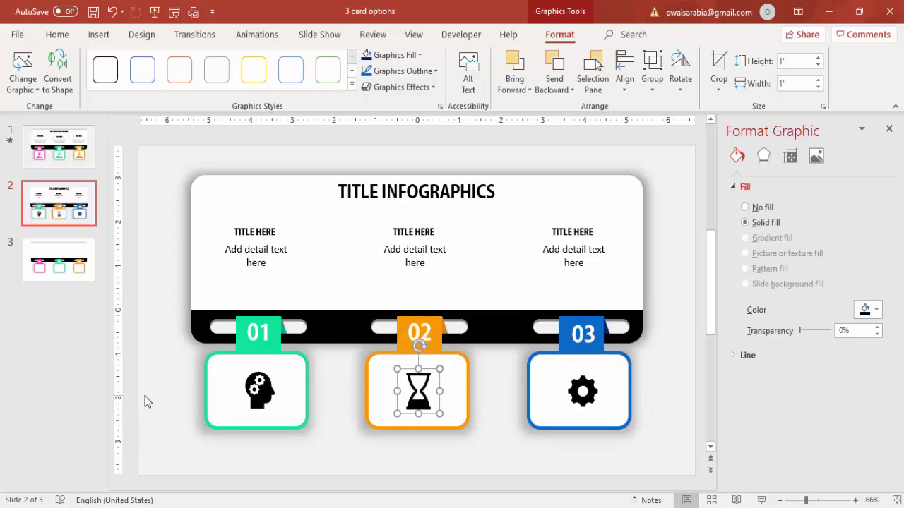
- Fill the head-with-gears icon with the same green as the 01 tab
{"action": "left_click", "coordinate": [254, 392]}
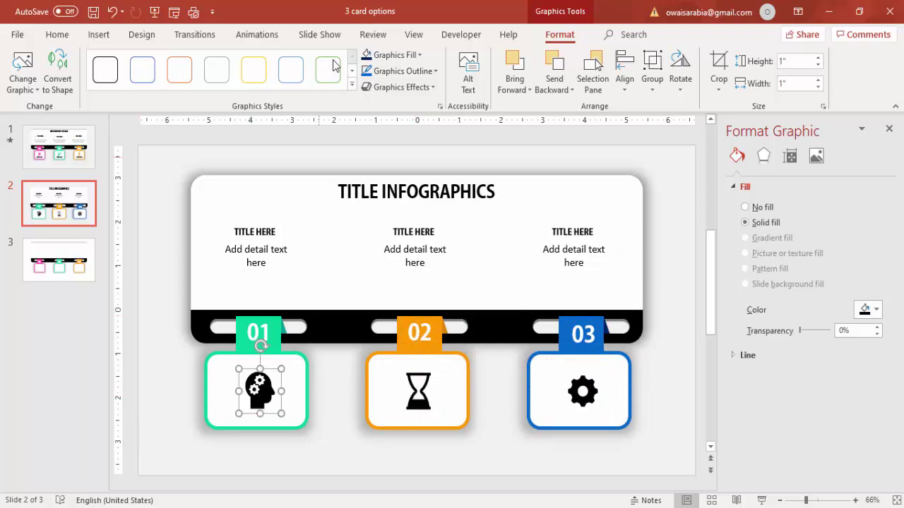
{"action": "left_click", "coordinate": [421, 55]}
{"action": "left_click", "coordinate": [399, 192]}
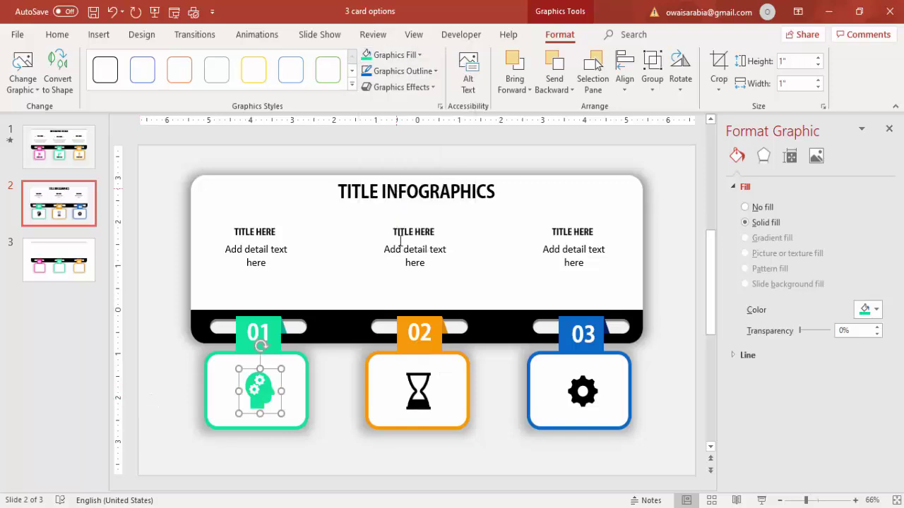
- Fill the hourglass icon with the orange of the 02 tab and the gear icon with the blue of the 03 tab
{"action": "left_click", "coordinate": [418, 392]}
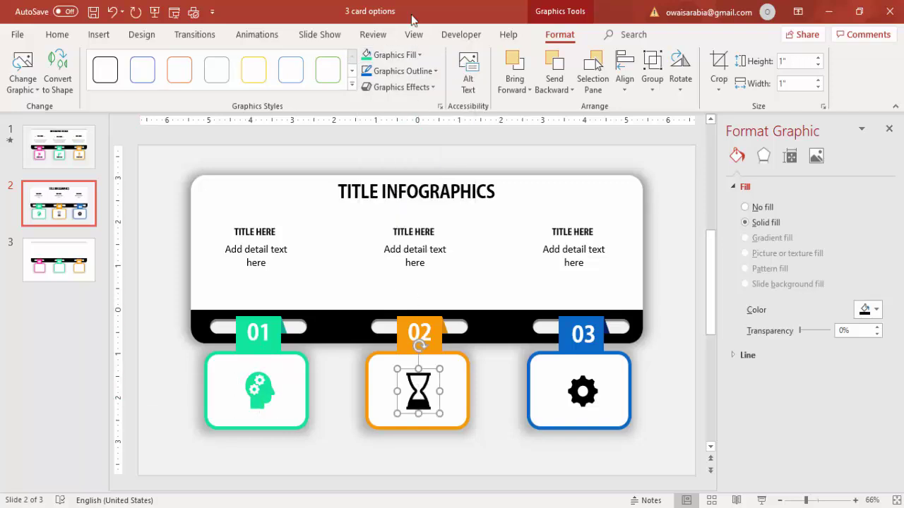
{"action": "left_click", "coordinate": [418, 55]}
{"action": "left_click", "coordinate": [400, 191]}
{"action": "left_click", "coordinate": [575, 384]}
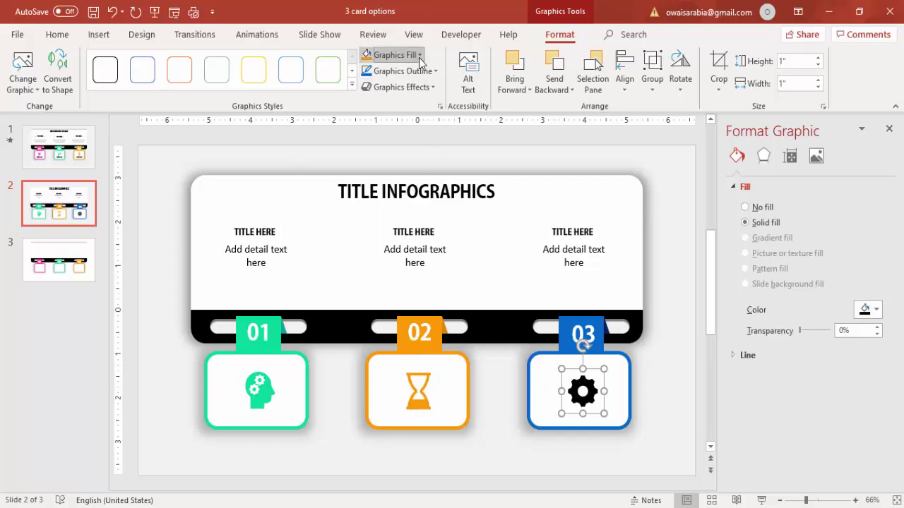
{"action": "left_click", "coordinate": [394, 55]}
{"action": "left_click", "coordinate": [388, 192]}
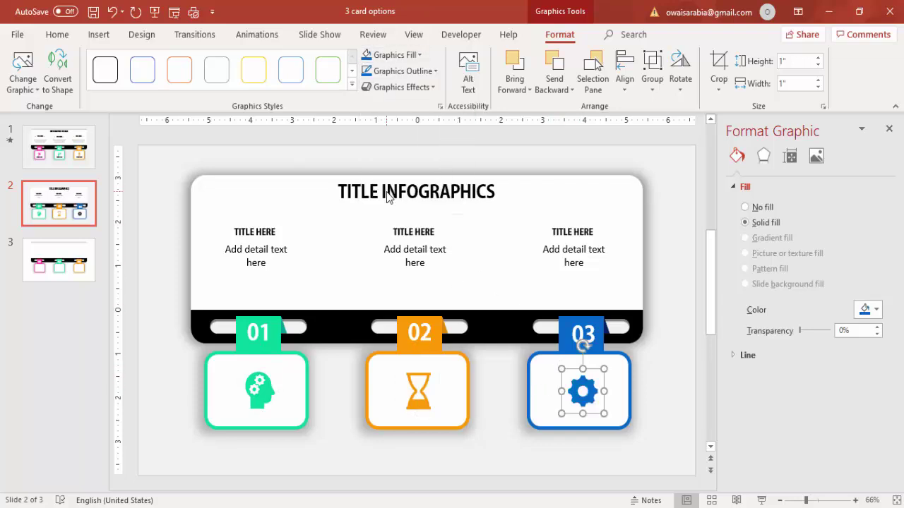
{"action": "left_click", "coordinate": [336, 425]}
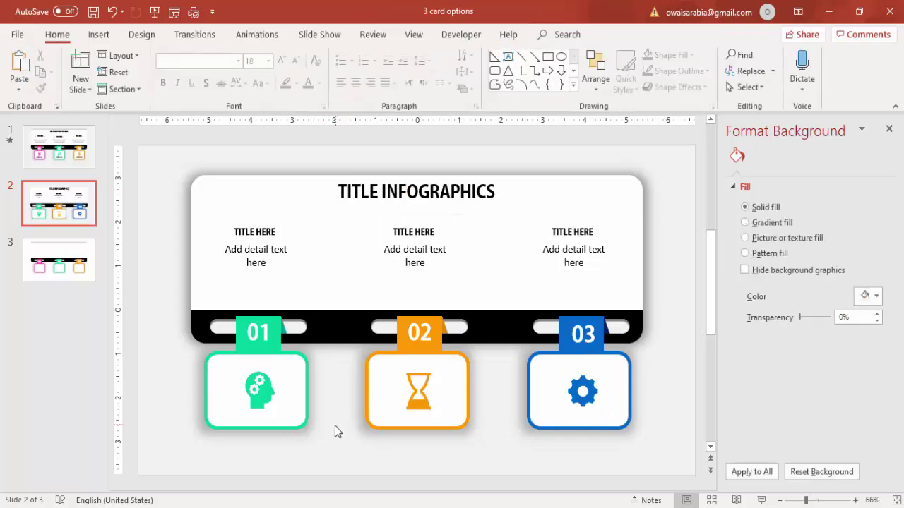
- Ungroup the 01 card and regroup its tab and card shapes as one group, leaving out the head icon
{"action": "left_click_drag", "start_coordinate": [358, 465], "coordinate": [204, 299]}
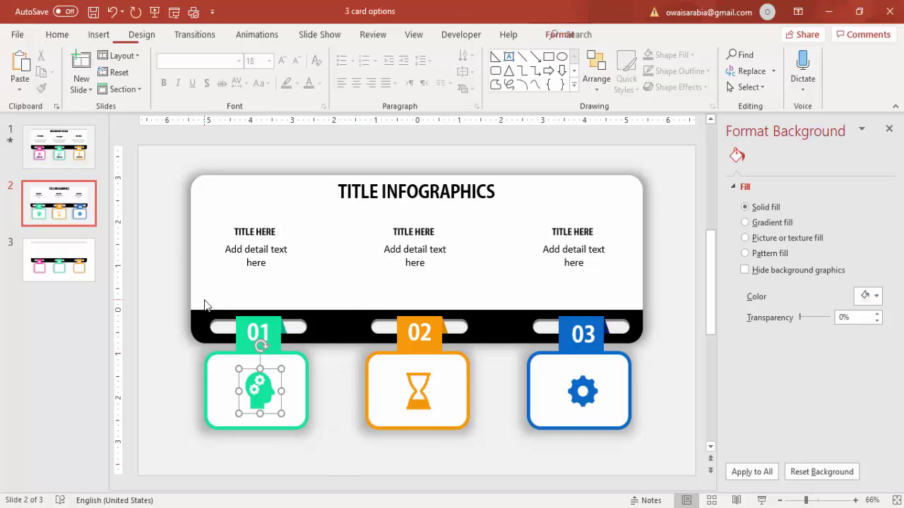
{"action": "right_click", "coordinate": [290, 353]}
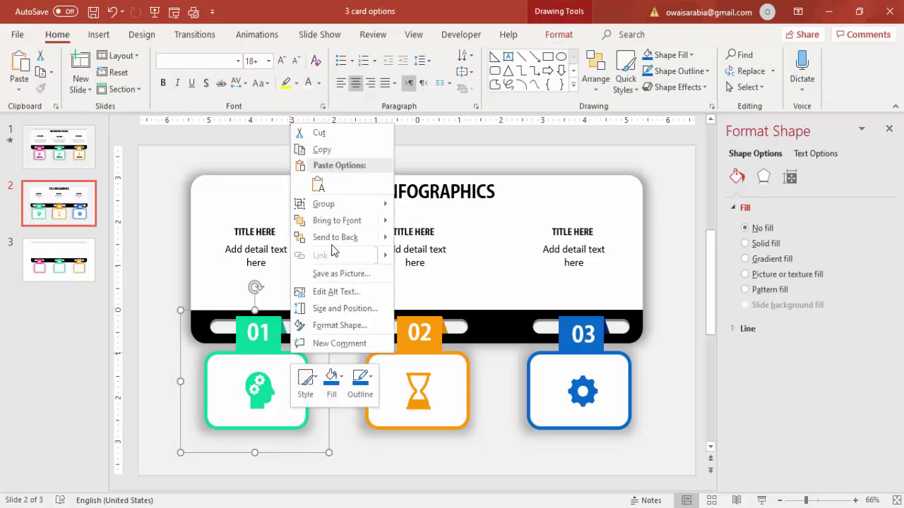
{"action": "mouse_move", "coordinate": [339, 204]}
{"action": "left_click", "coordinate": [426, 239]}
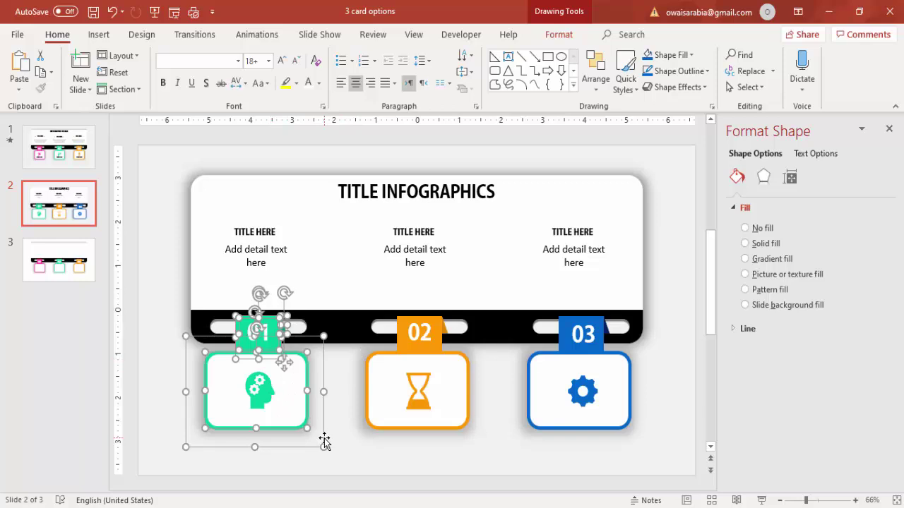
{"action": "key", "text": "ctrl+g"}
{"action": "mouse_move", "coordinate": [299, 407]}
{"action": "left_mouse_down"}
{"action": "mouse_move", "coordinate": [323, 420]}
{"action": "mouse_move", "coordinate": [273, 385]}
{"action": "mouse_move", "coordinate": [300, 397]}
{"action": "left_mouse_up"}
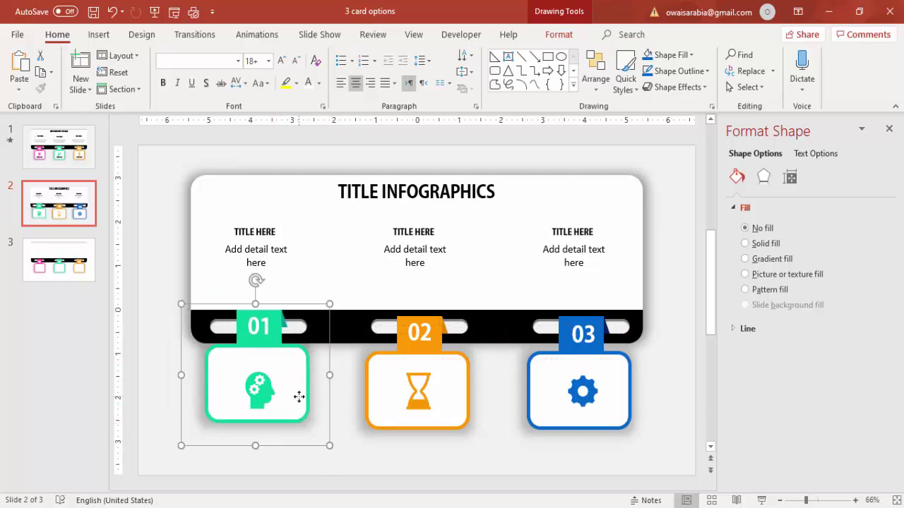
{"action": "key", "text": "ctrl+z"}
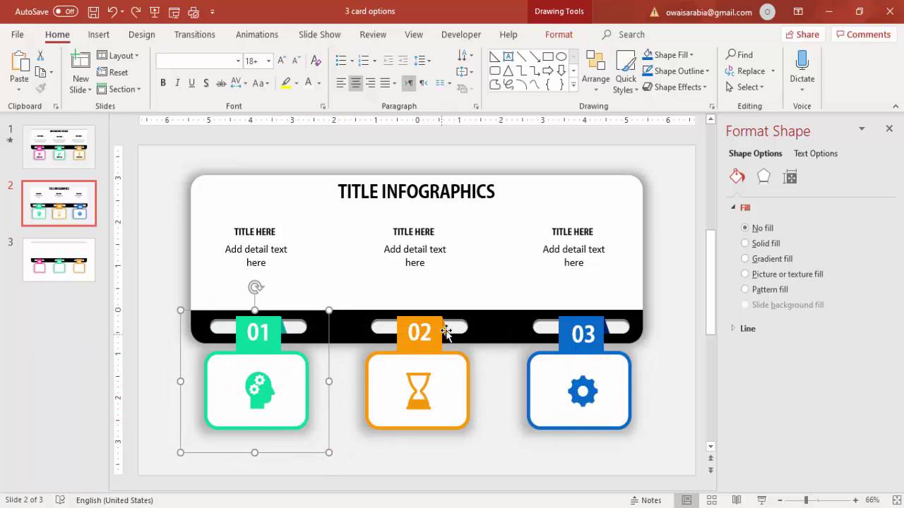
- Group the tab and card shapes of the 02 option, and likewise those of the 03 option, leaving out their icons
{"action": "left_click_drag", "start_coordinate": [493, 456], "coordinate": [337, 287]}
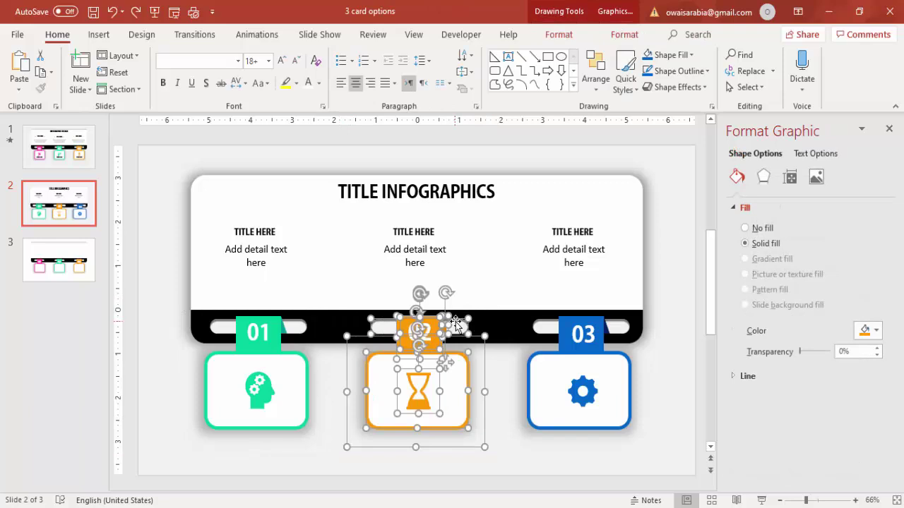
{"action": "left_click", "coordinate": [418, 393], "text": "shift"}
{"action": "key", "text": "ctrl+g"}
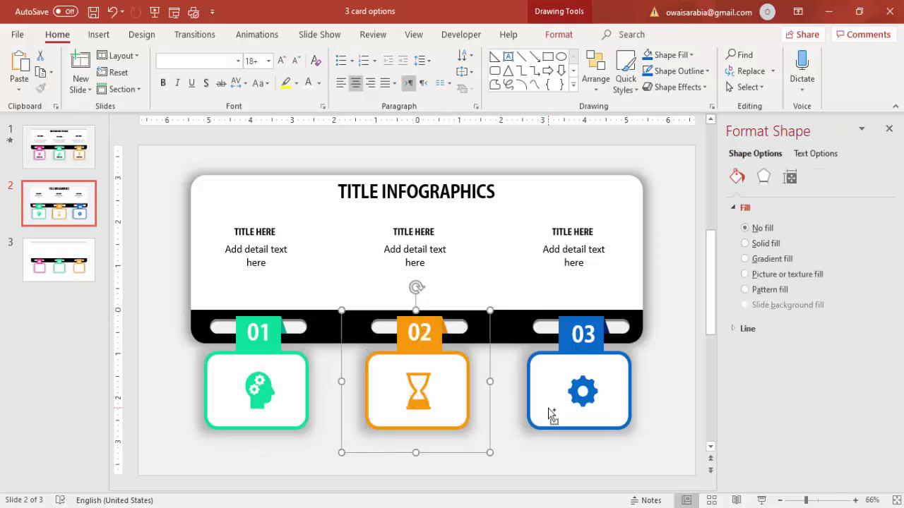
{"action": "left_click_drag", "start_coordinate": [672, 462], "coordinate": [508, 305]}
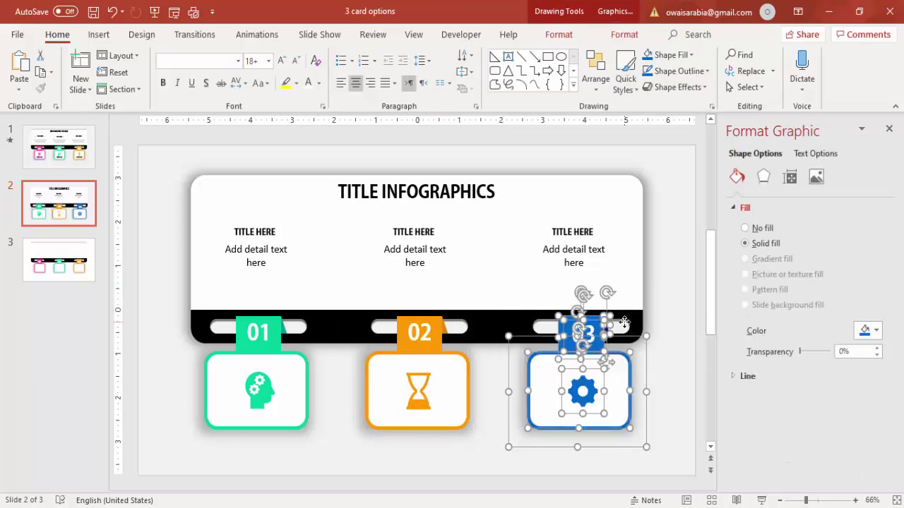
{"action": "left_click", "coordinate": [595, 374], "text": "shift"}
{"action": "key", "text": "ctrl+g"}
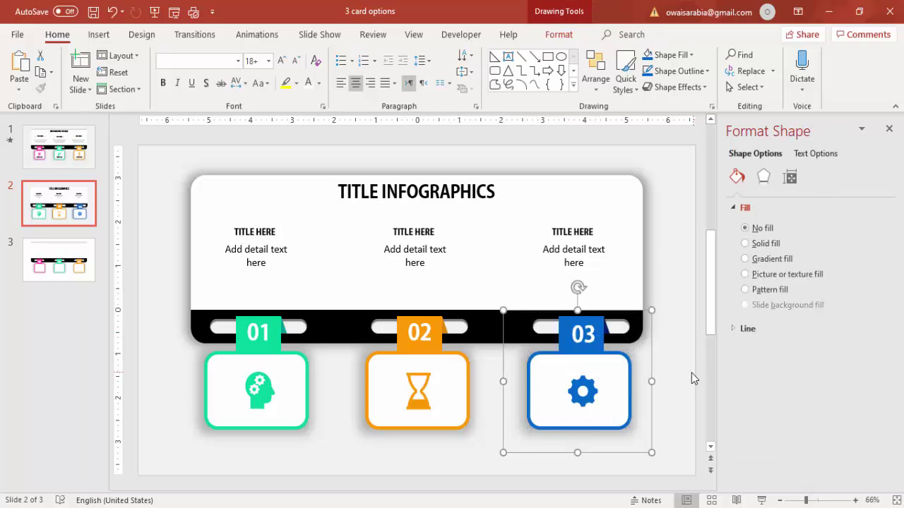